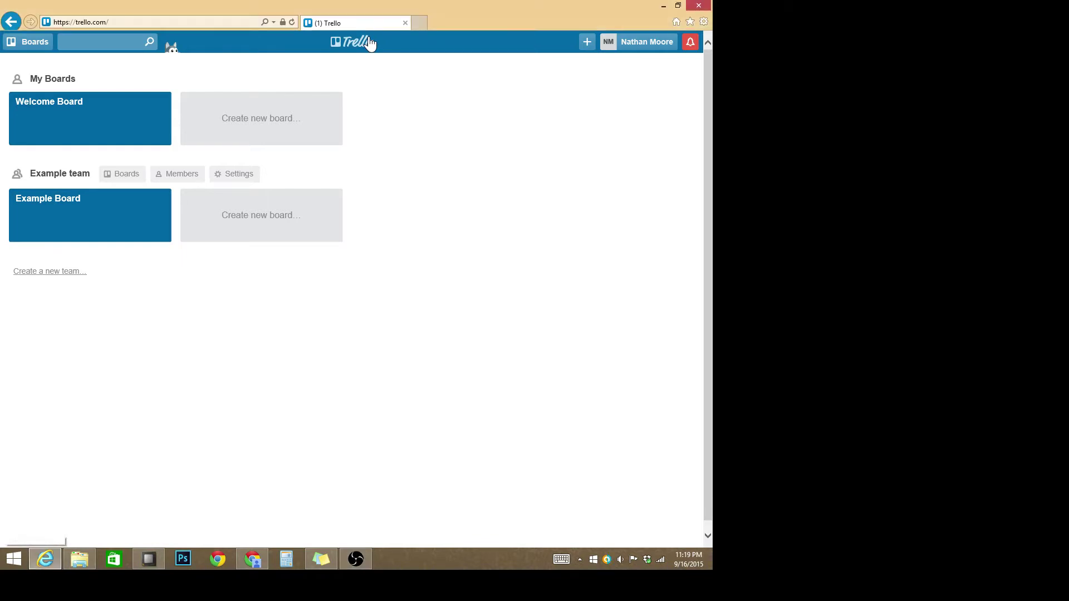
Step: Permanently delete the Example team from its team settings
{"action": "left_click", "coordinate": [232, 184]}
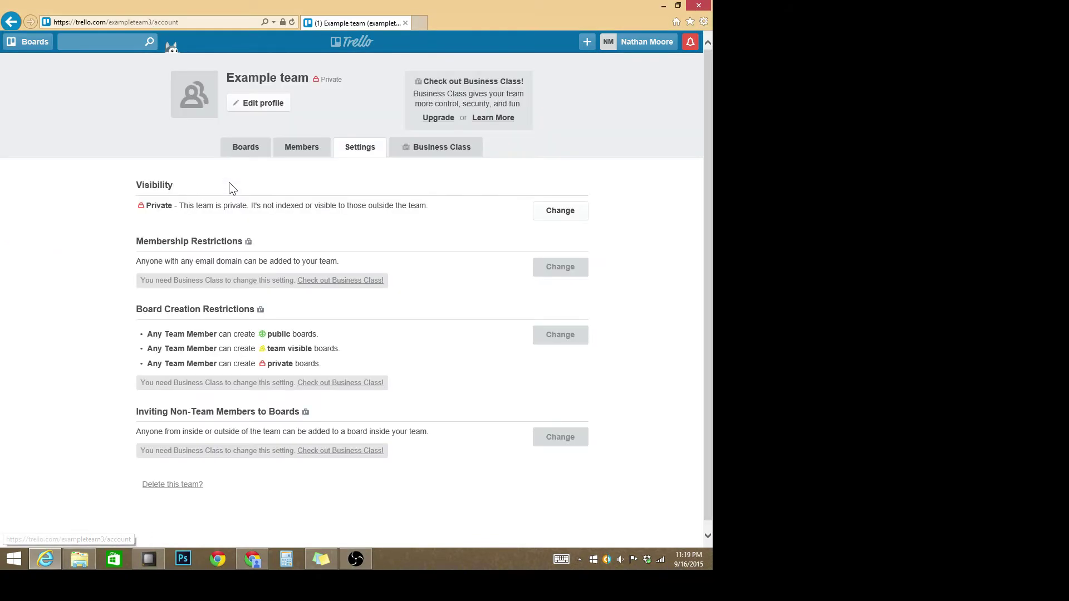
{"action": "left_click", "coordinate": [205, 494]}
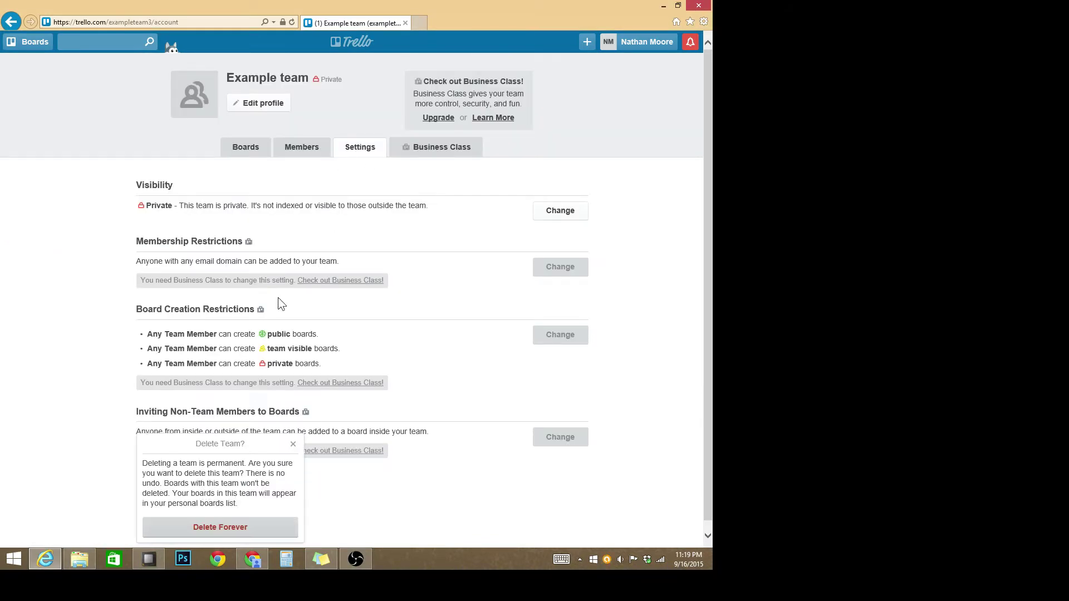
{"action": "left_click", "coordinate": [245, 529]}
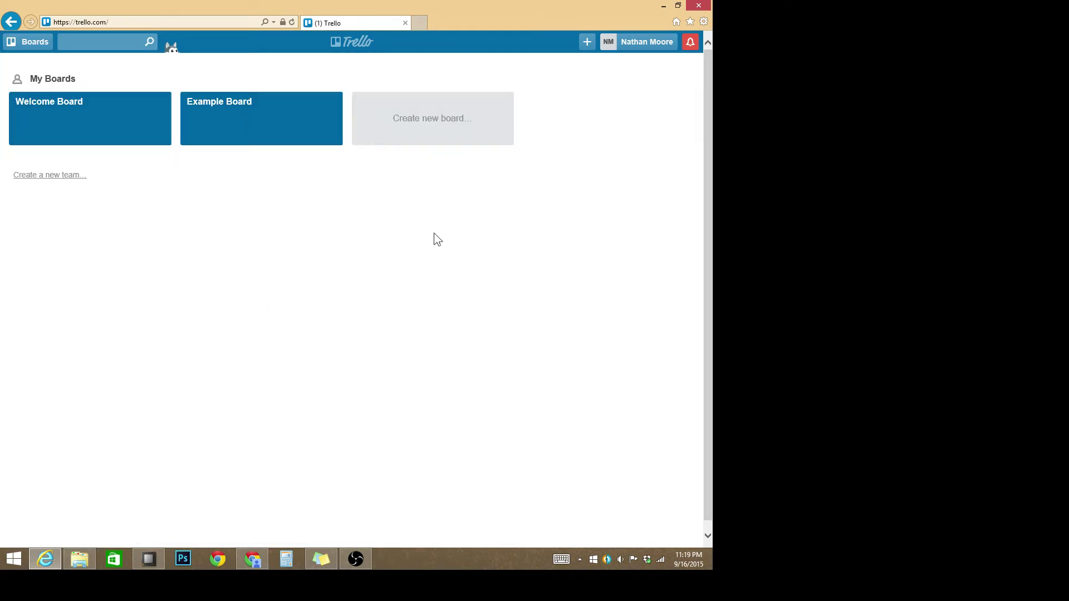
Step: Close the Example Board and return to the Trello boards home page
{"action": "left_click", "coordinate": [227, 127]}
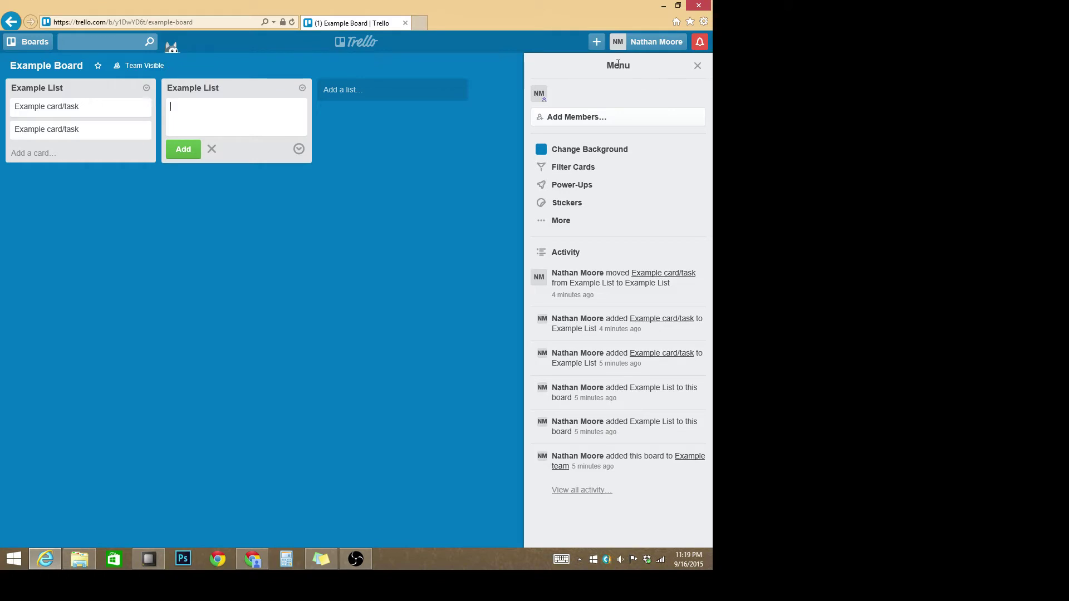
{"action": "left_click", "coordinate": [558, 232]}
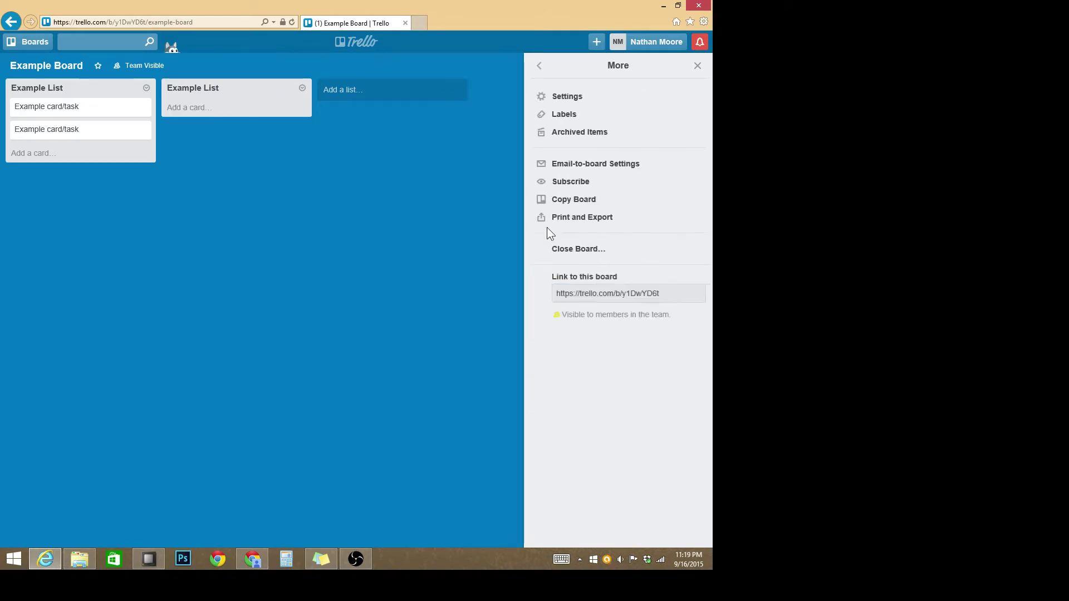
{"action": "left_click", "coordinate": [579, 248]}
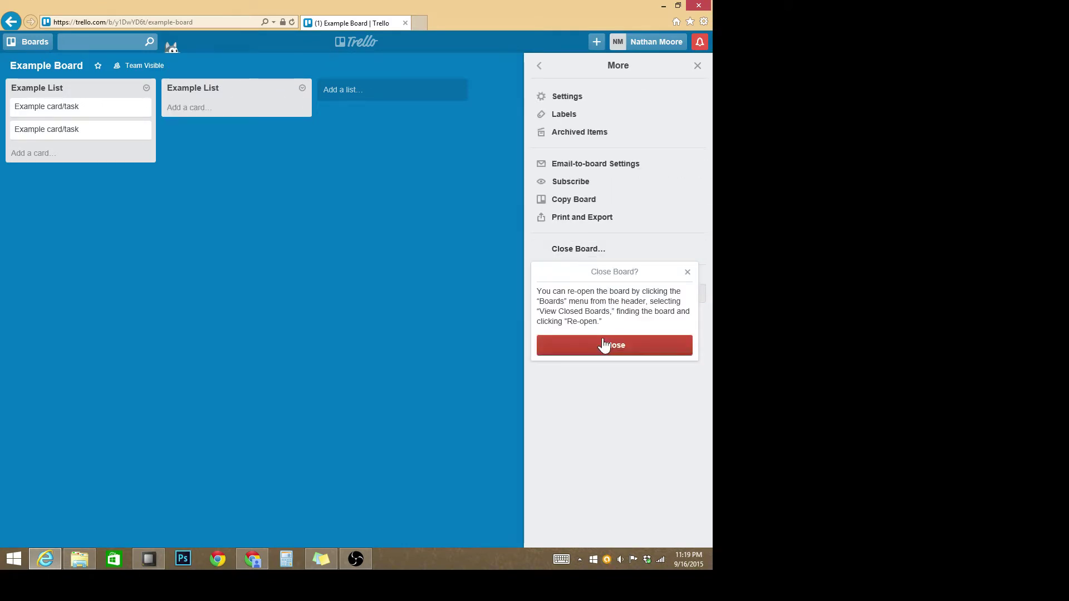
{"action": "left_click", "coordinate": [603, 344]}
{"action": "left_click", "coordinate": [356, 41]}
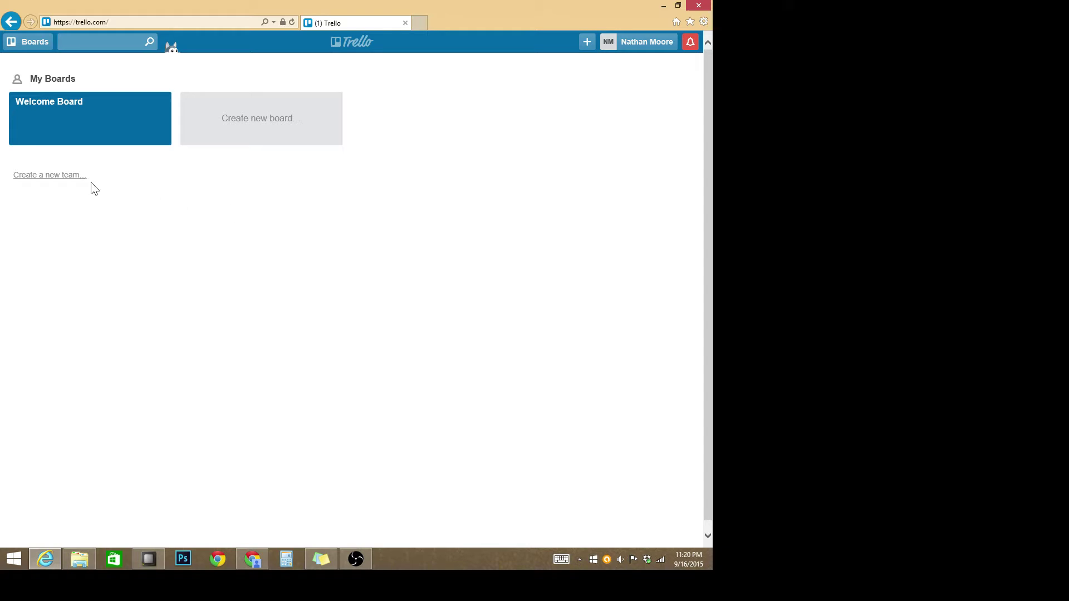
Step: Create a new team named 'Example team' and begin a board for it
{"action": "left_click", "coordinate": [75, 179]}
{"action": "left_click", "coordinate": [58, 189]}
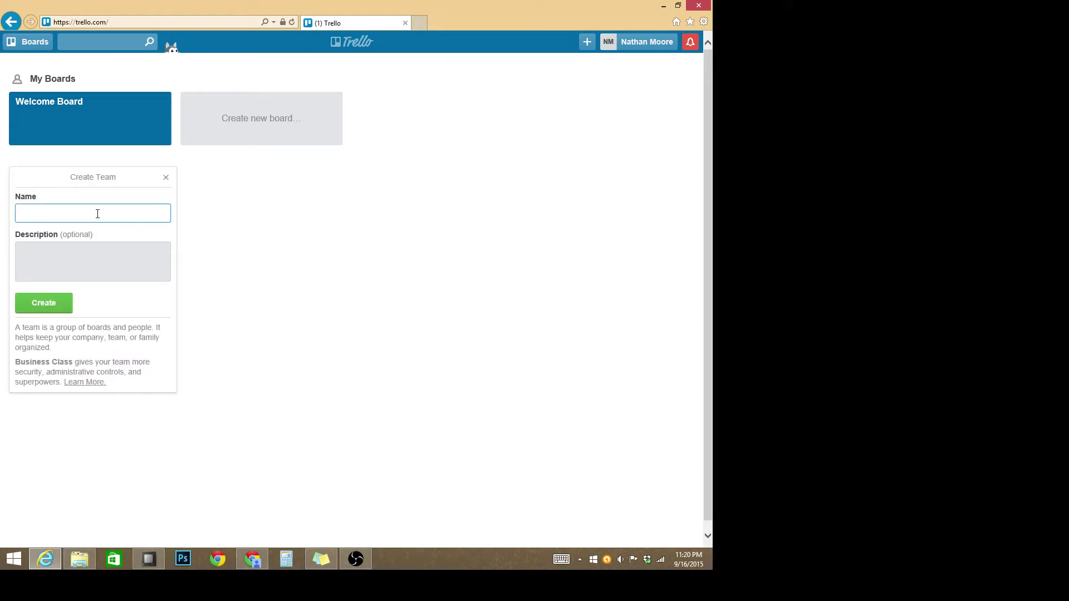
{"action": "type", "text": "Example team"}
{"action": "key", "text": "Return"}
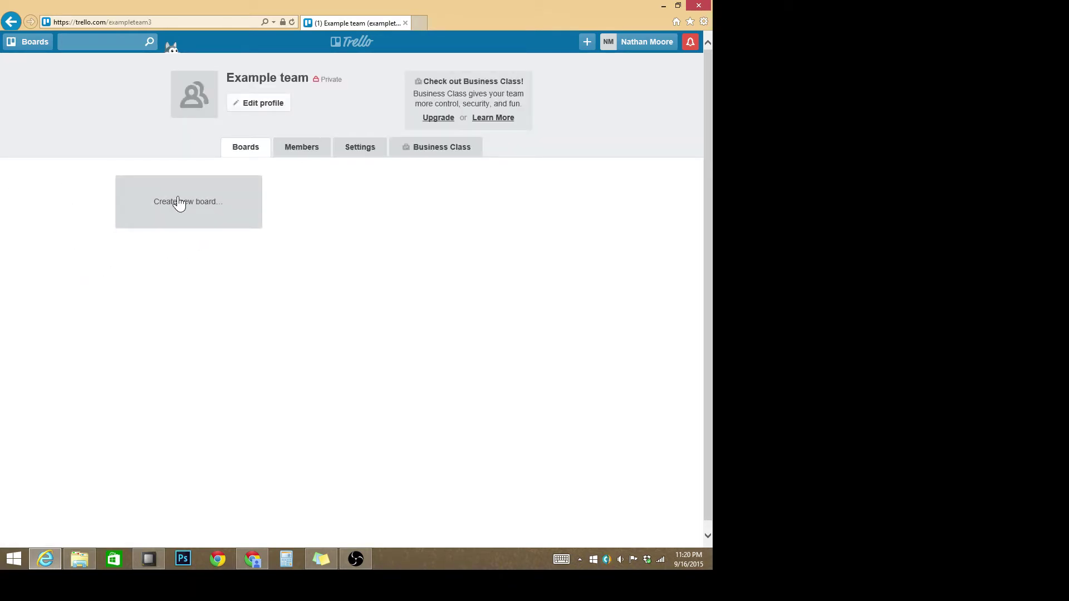
{"action": "left_click", "coordinate": [216, 216]}
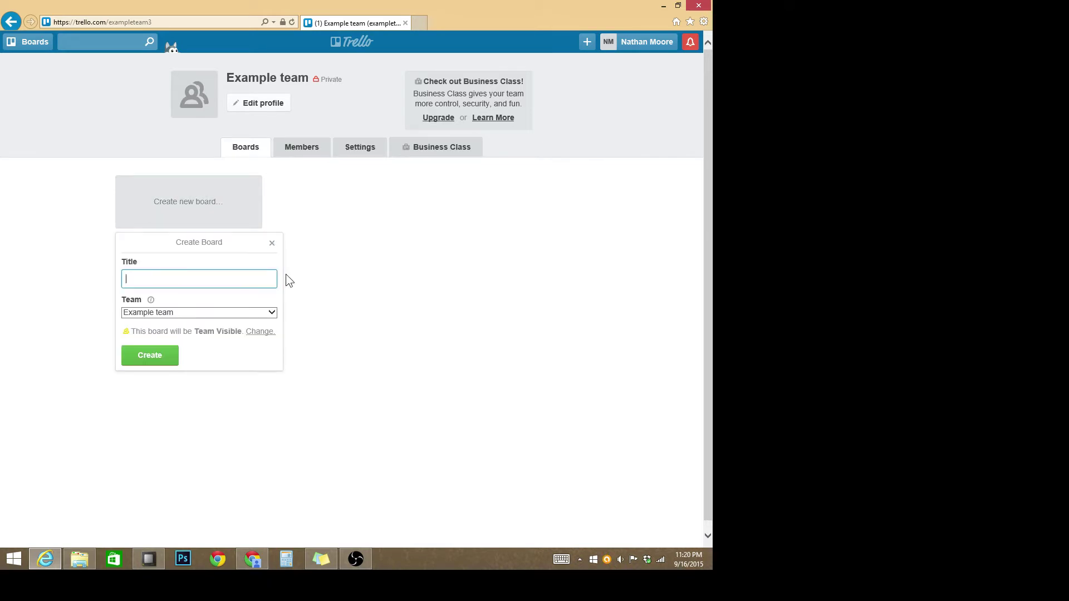
Step: Create the 'Example boards' board with lists 'Example lists' and 'example Lists'
{"action": "type", "text": "Example boards"}
{"action": "key", "text": "Return"}
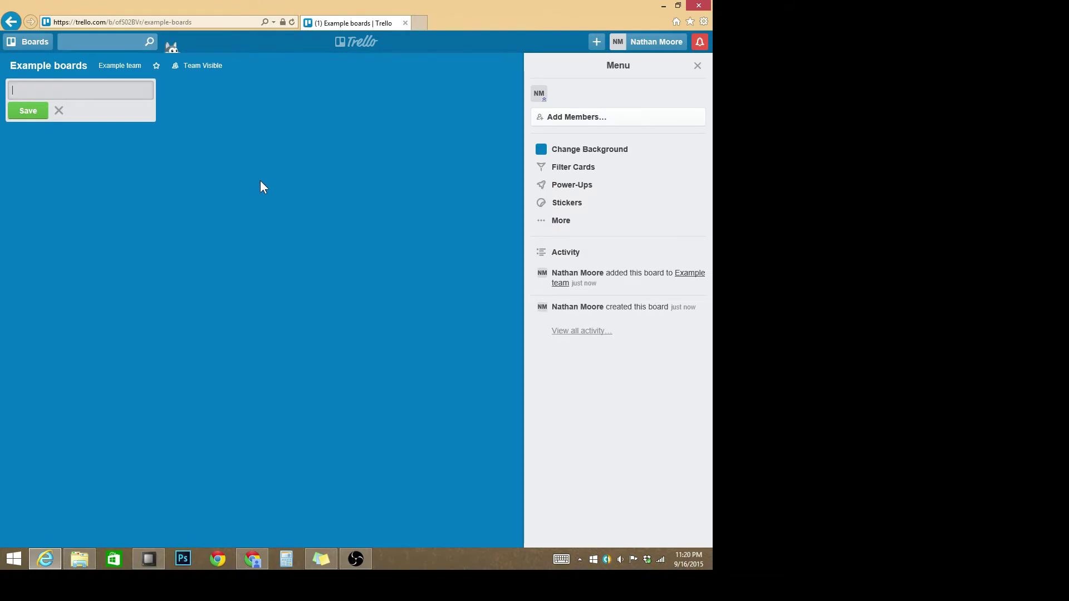
{"action": "type", "text": "Exam"}
{"action": "type", "text": "ple list"}
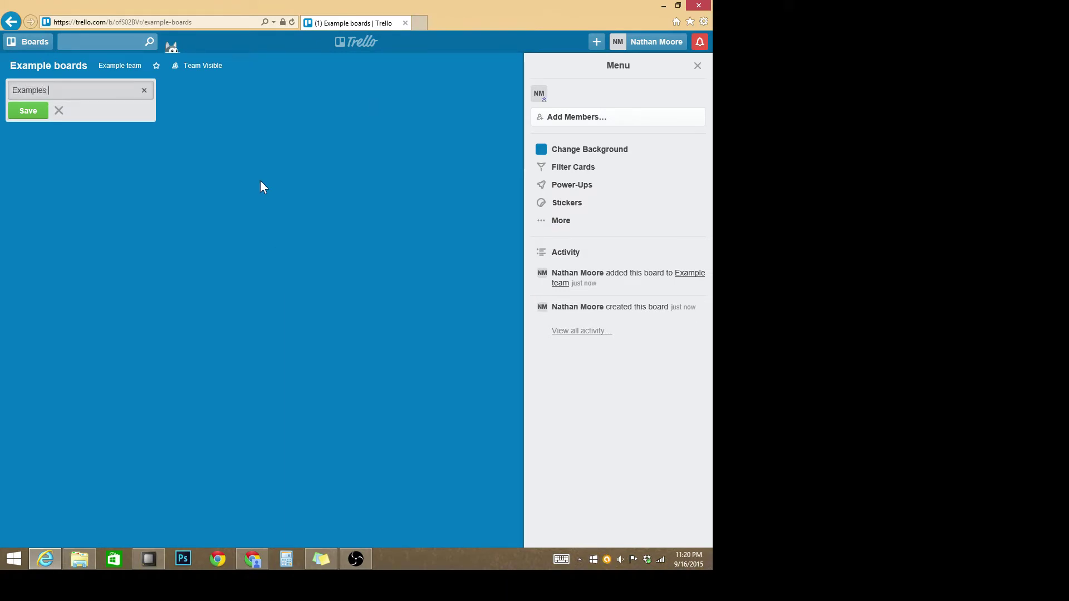
{"action": "type", "text": "s"}
{"action": "key", "text": "Return"}
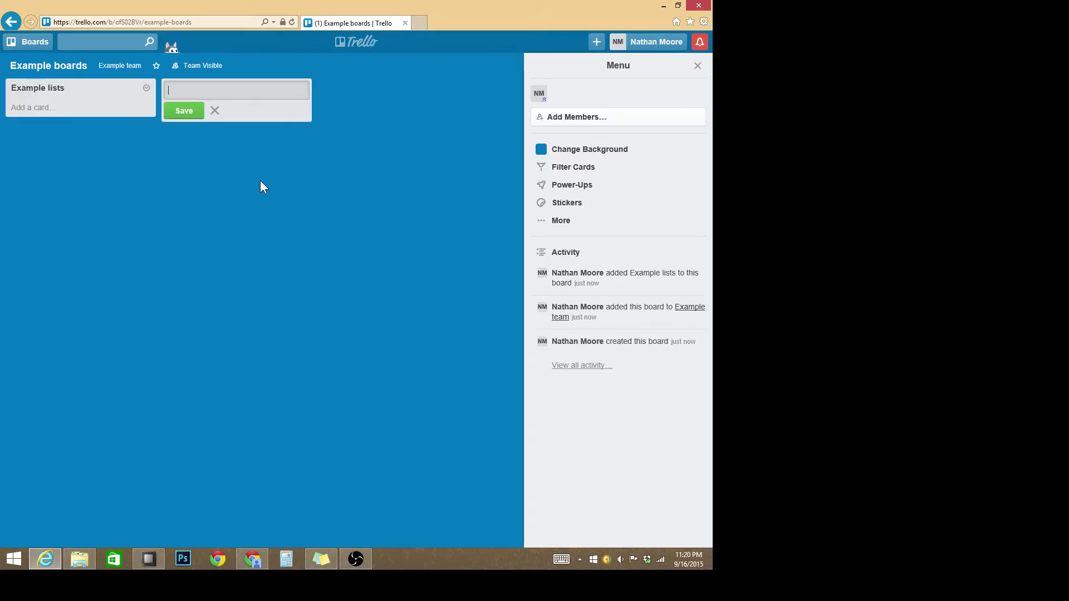
{"action": "type", "text": "example Lists"}
{"action": "key", "text": "Return"}
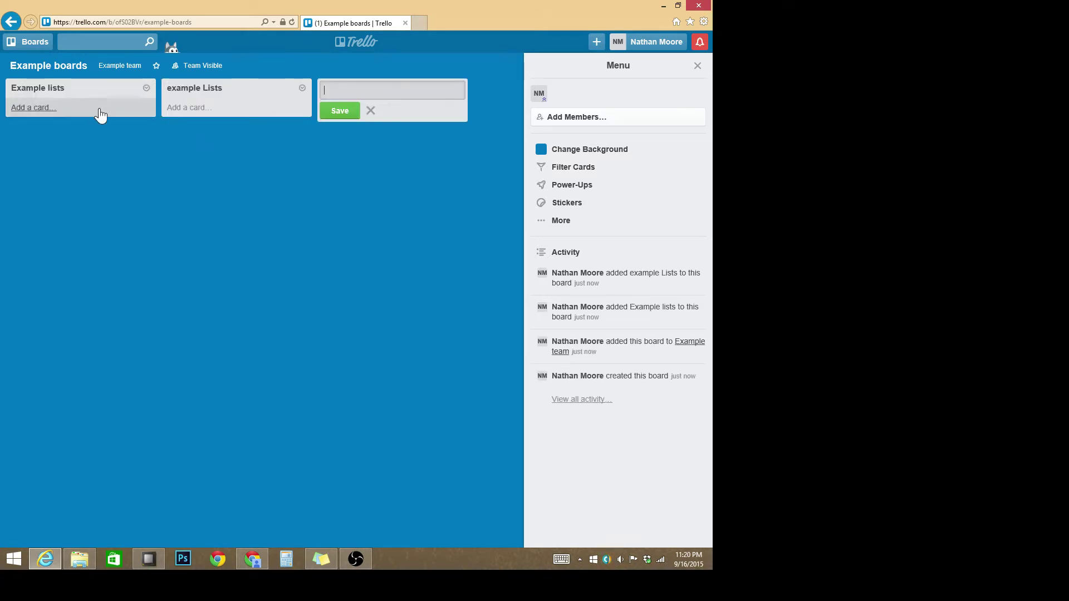
Step: Add an 'Example card/tasks' card to the Example lists list
{"action": "left_click", "coordinate": [99, 109]}
{"action": "type", "text": "Exam"}
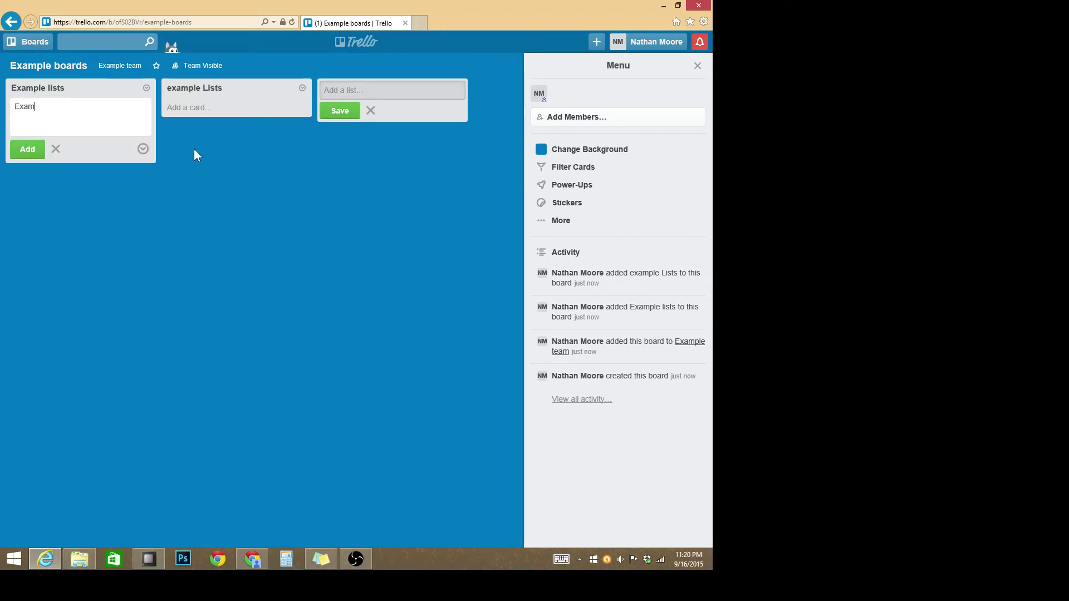
{"action": "type", "text": "ple card/tasks"}
{"action": "key", "text": "Return"}
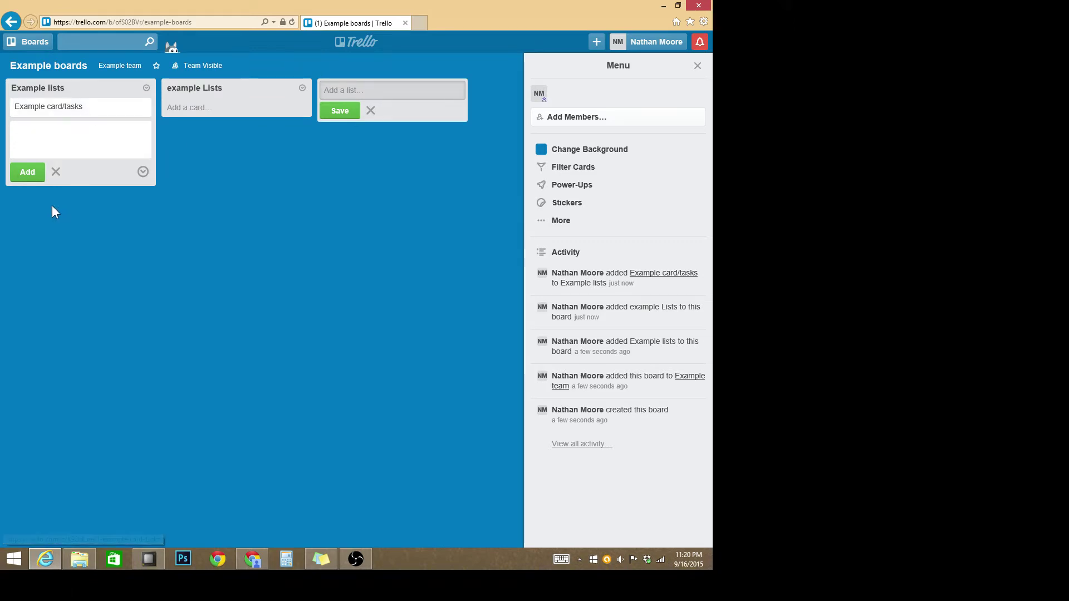
{"action": "left_click", "coordinate": [56, 172]}
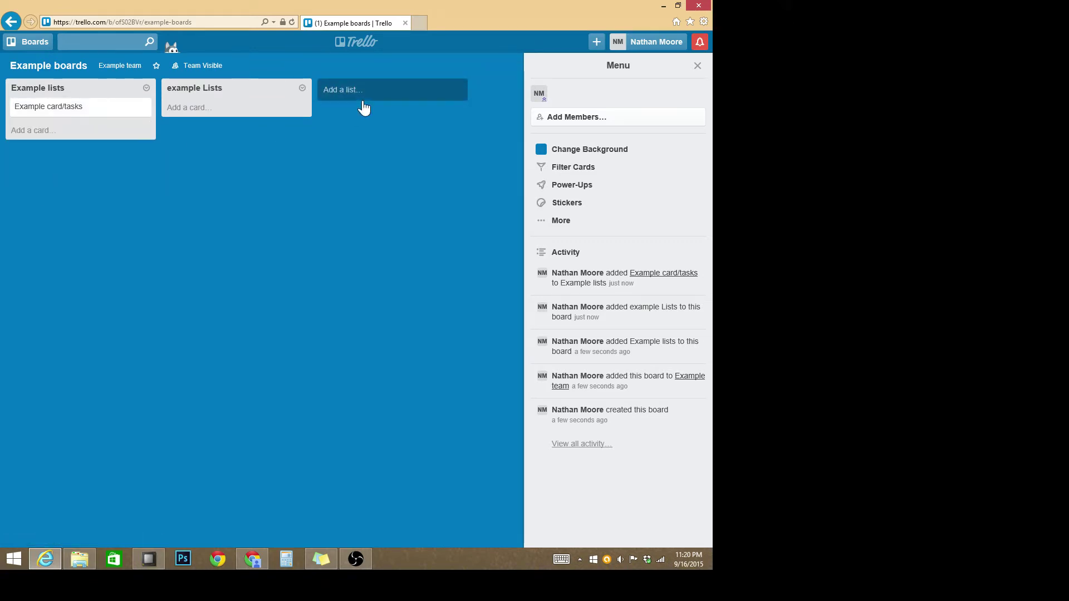
Step: Add three more lists: 'worked on', 'blocked' and 'done'
{"action": "left_click", "coordinate": [383, 98]}
{"action": "type", "text": "w"}
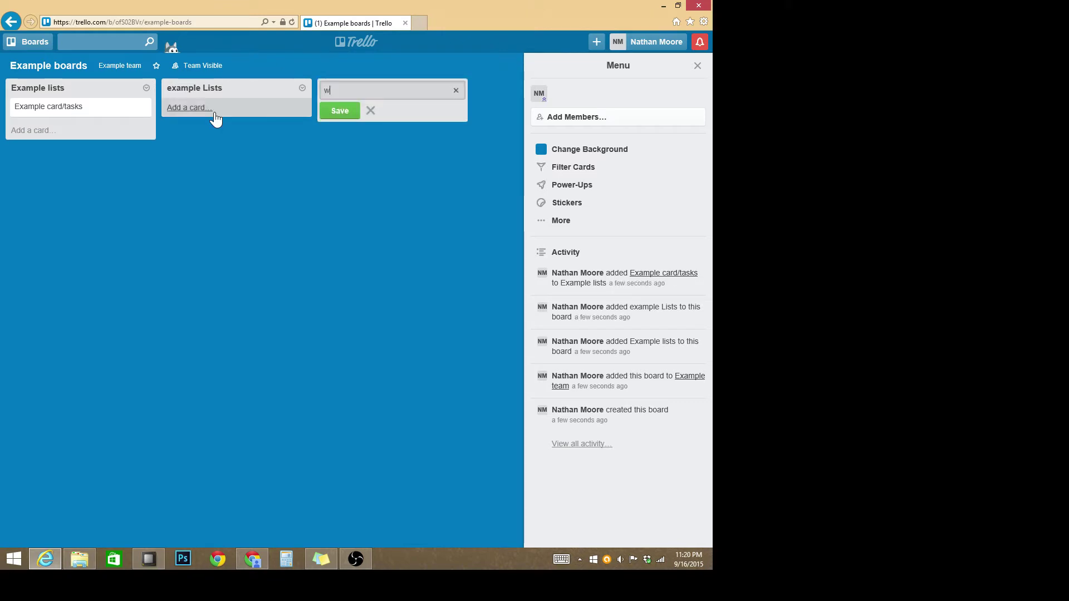
{"action": "type", "text": "orked on"}
{"action": "key", "text": "Return"}
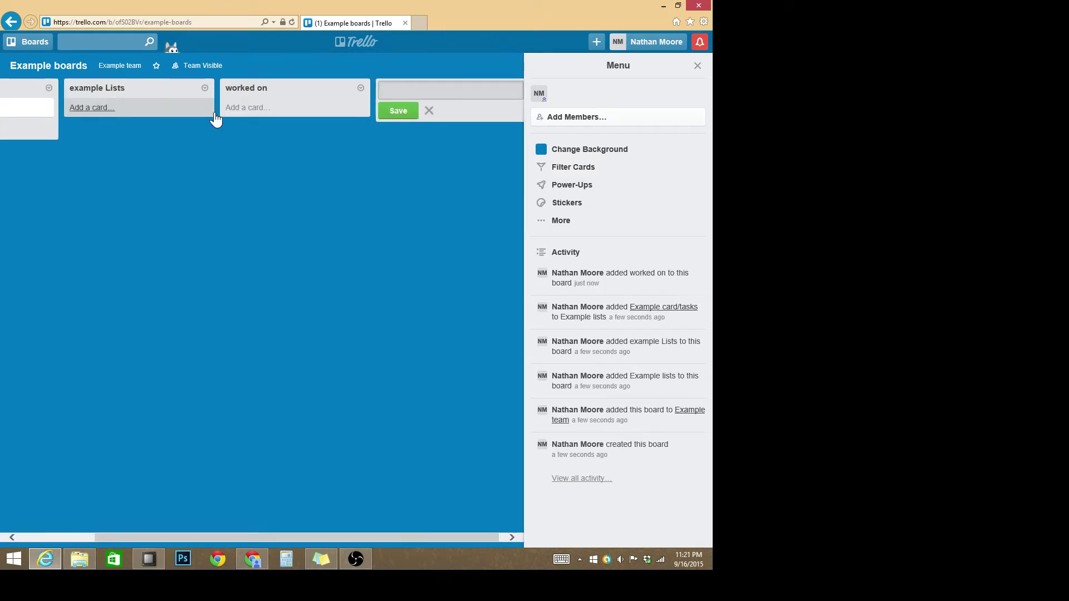
{"action": "type", "text": "bl"}
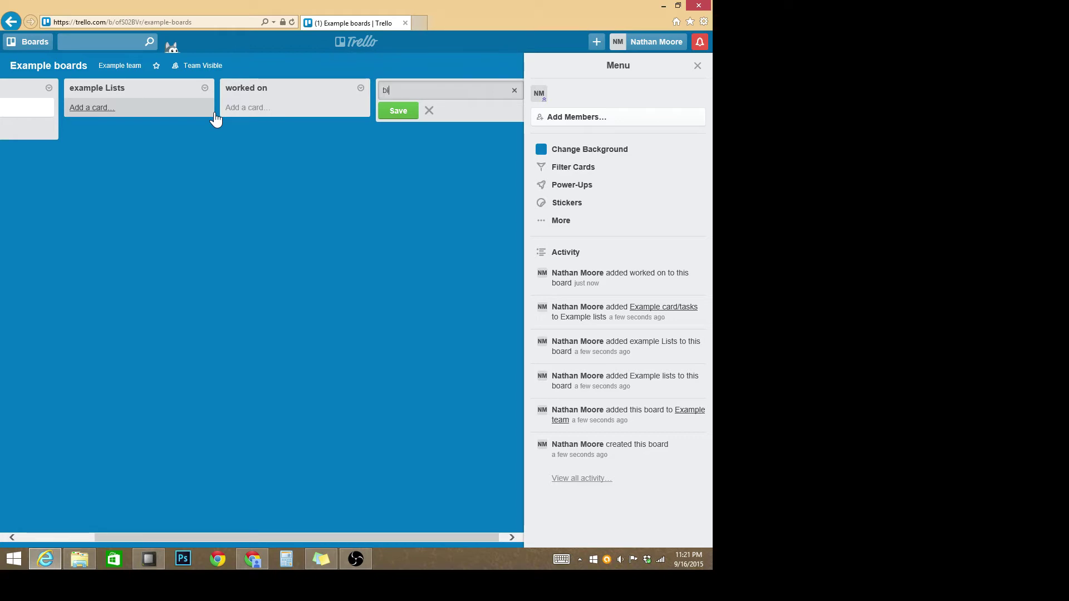
{"action": "type", "text": "ocked"}
{"action": "key", "text": "Return"}
{"action": "type", "text": "done"}
{"action": "key", "text": "Return"}
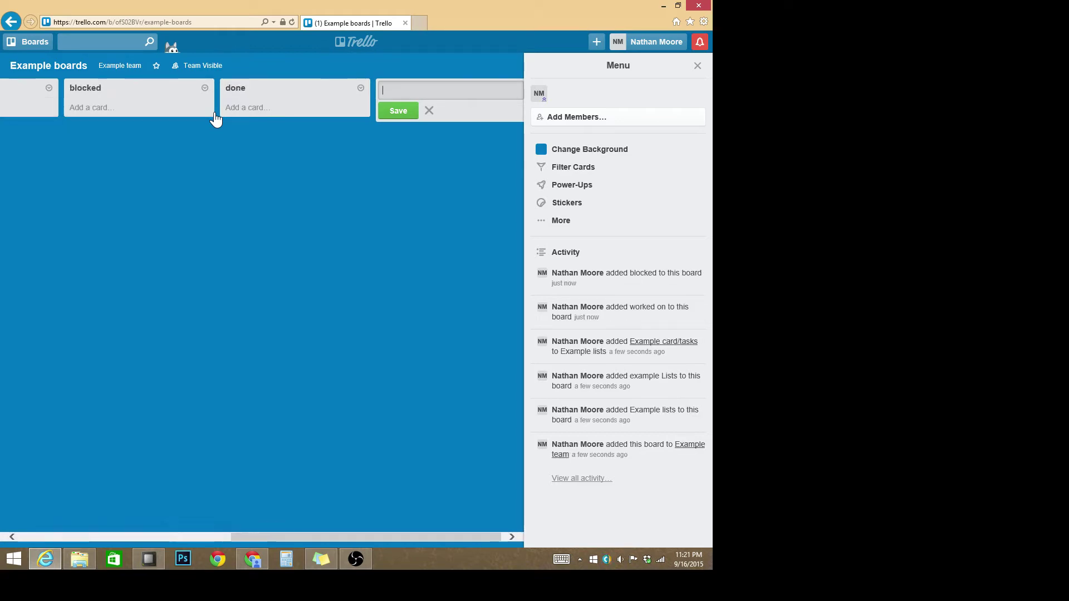
Step: Drag the Example card/tasks card through worked on, blocked and done, then back to Example lists
{"action": "left_click_drag", "start_coordinate": [334, 538], "coordinate": [122, 536]}
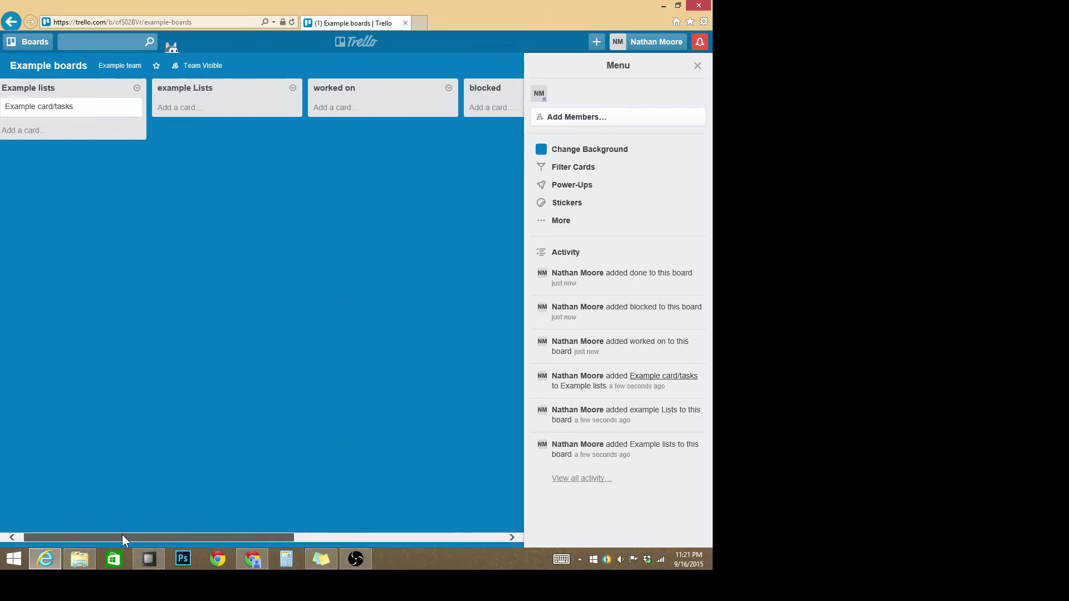
{"action": "left_click_drag", "start_coordinate": [59, 112], "coordinate": [413, 110]}
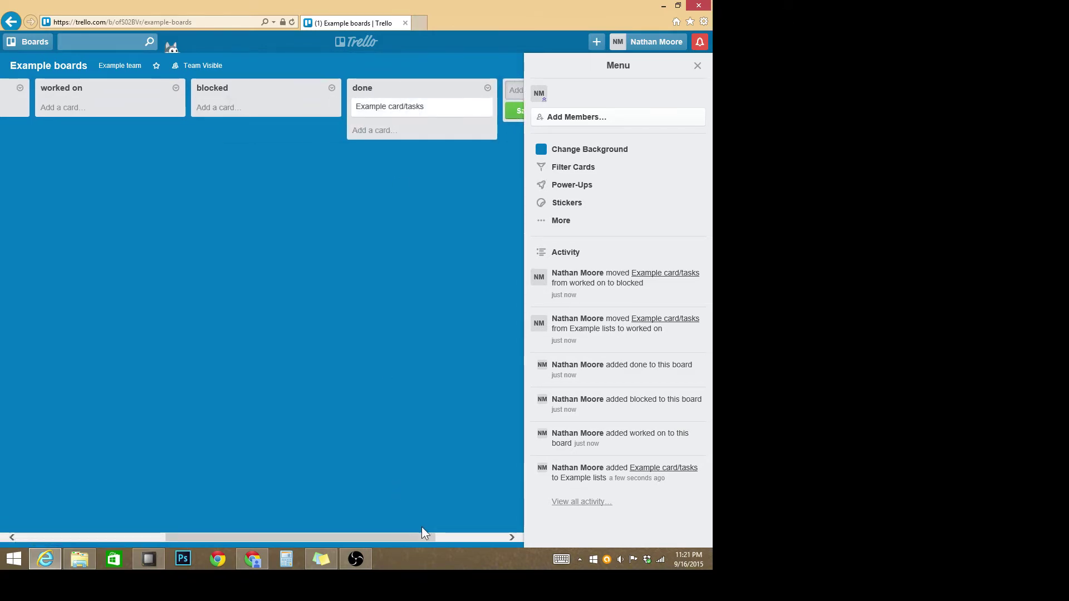
{"action": "left_click_drag", "start_coordinate": [422, 536], "coordinate": [155, 539]}
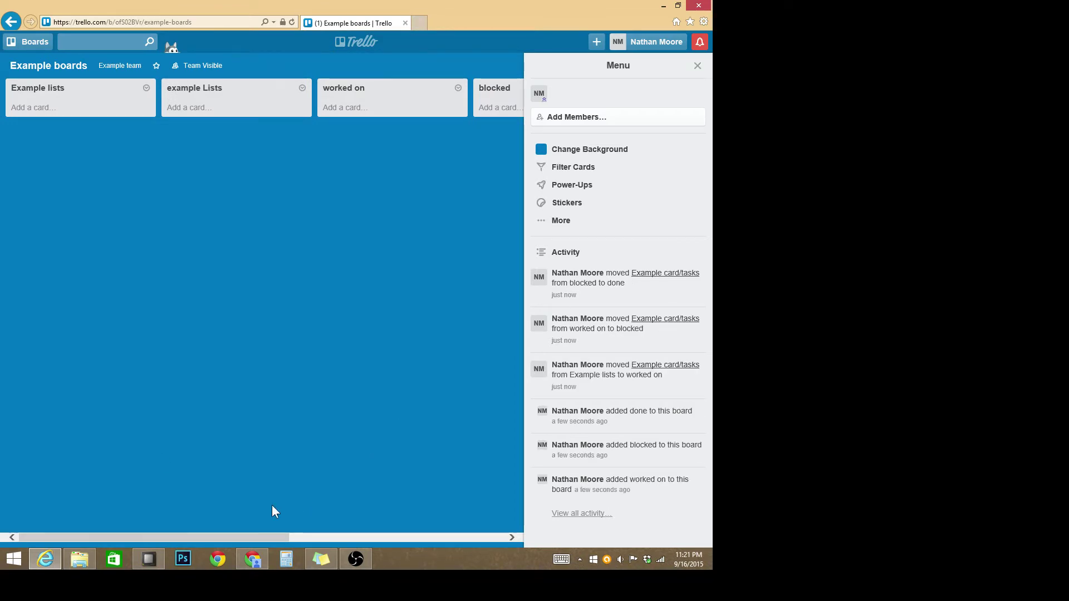
{"action": "left_click_drag", "start_coordinate": [270, 539], "coordinate": [406, 539]}
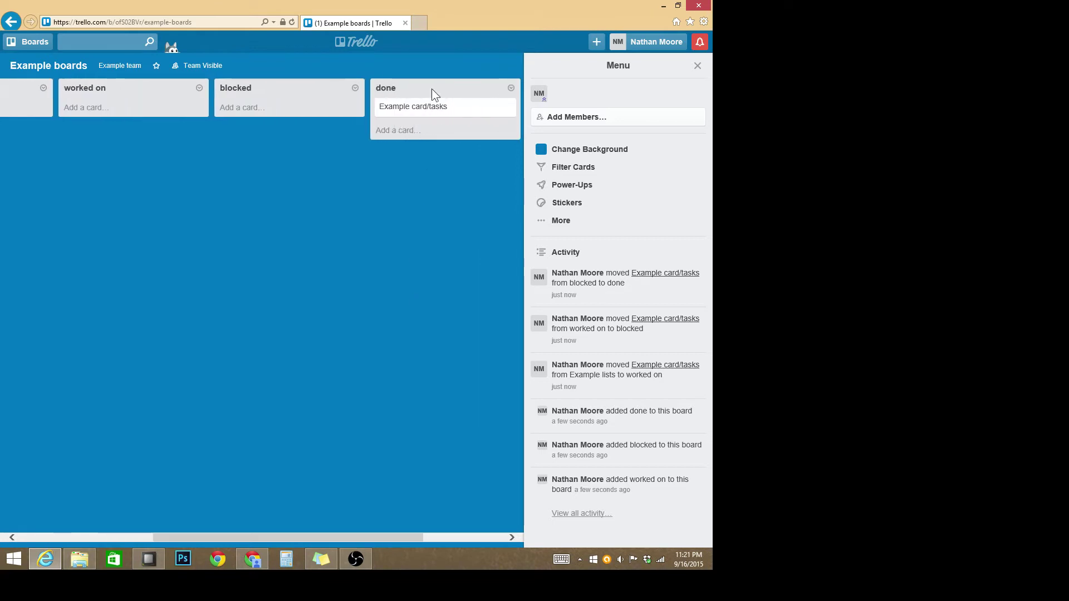
{"action": "left_click_drag", "start_coordinate": [412, 109], "coordinate": [103, 121]}
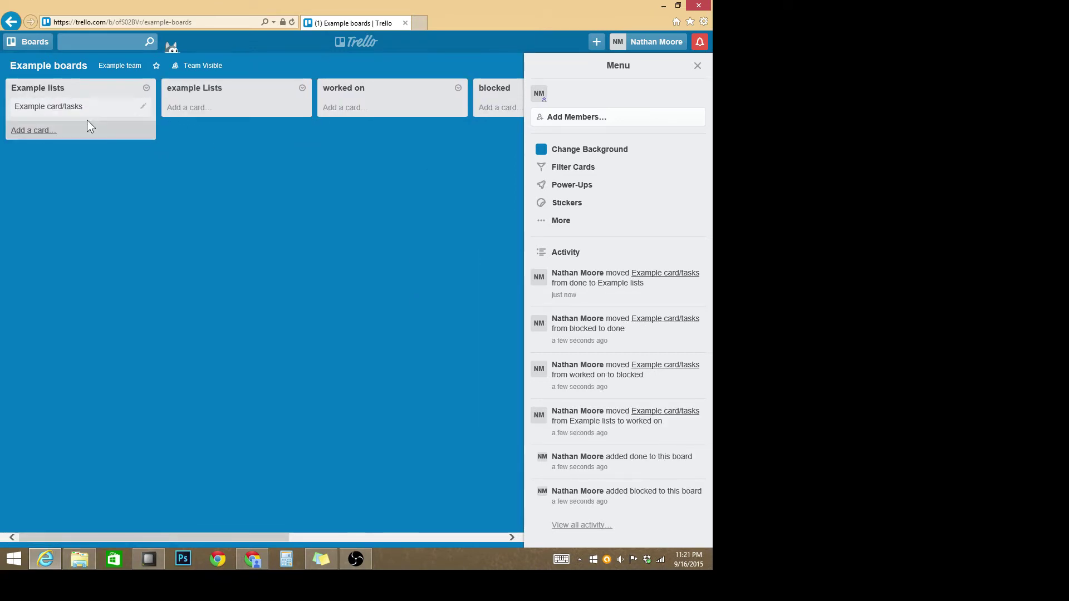
Step: Add two cards titled 'example task' to the Example lists list
{"action": "left_click", "coordinate": [95, 133]}
{"action": "type", "text": "ex"}
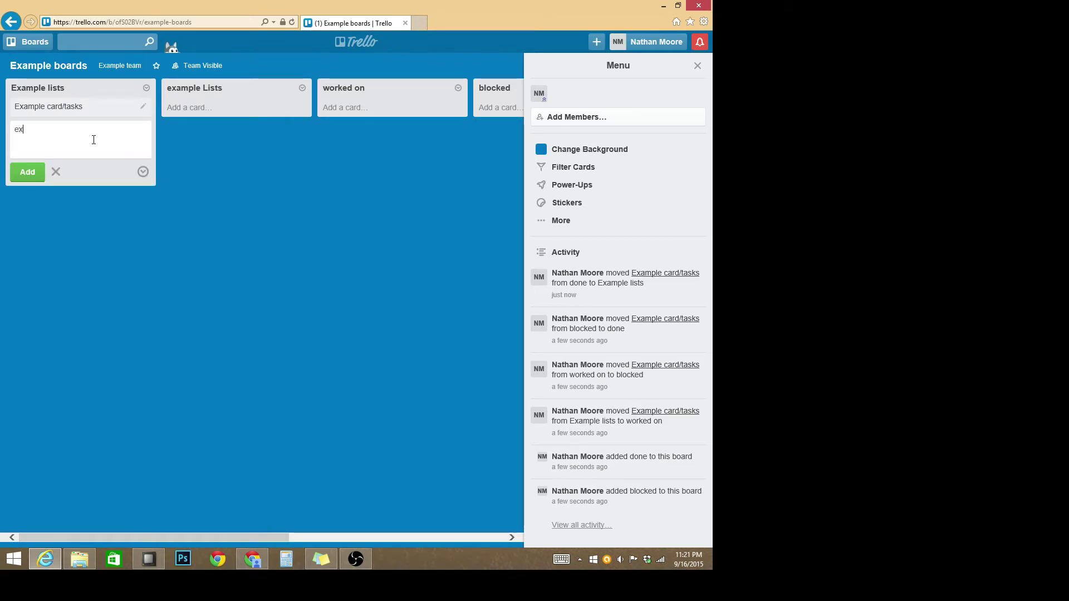
{"action": "type", "text": "ample task"}
{"action": "key", "text": "Return"}
{"action": "type", "text": "example task"}
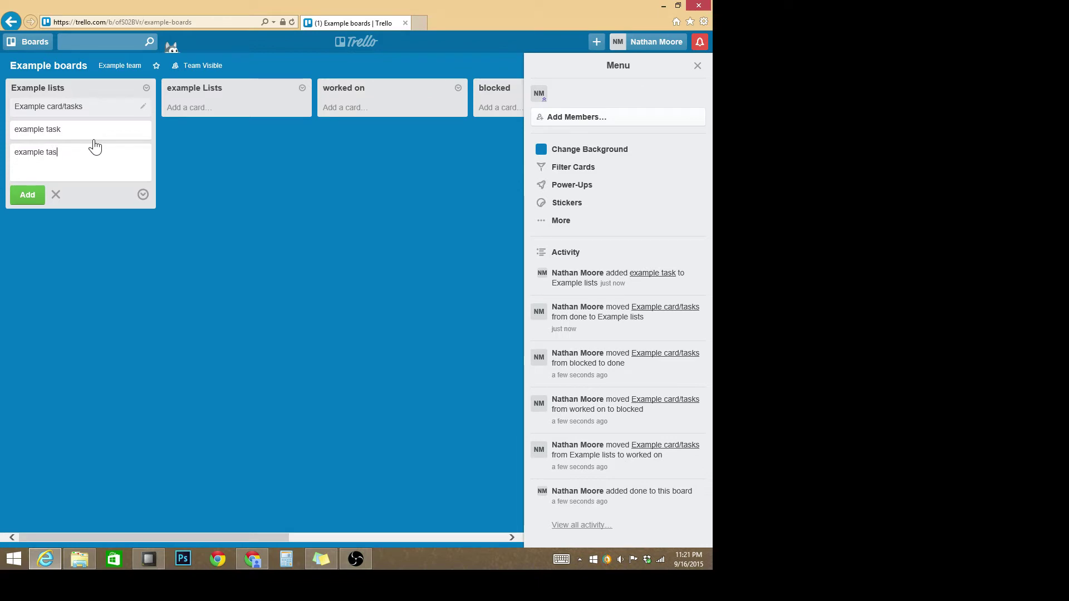
{"action": "key", "text": "Return"}
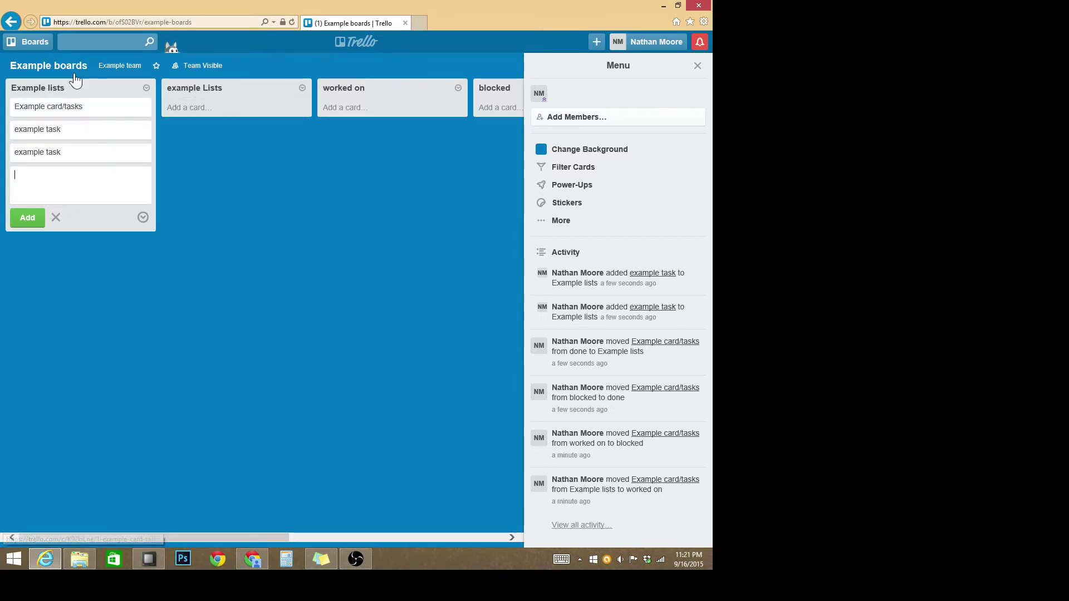
Step: Go from Example boards to the Example team page, then to the Trello home page
{"action": "left_click", "coordinate": [114, 65]}
{"action": "left_click", "coordinate": [151, 134]}
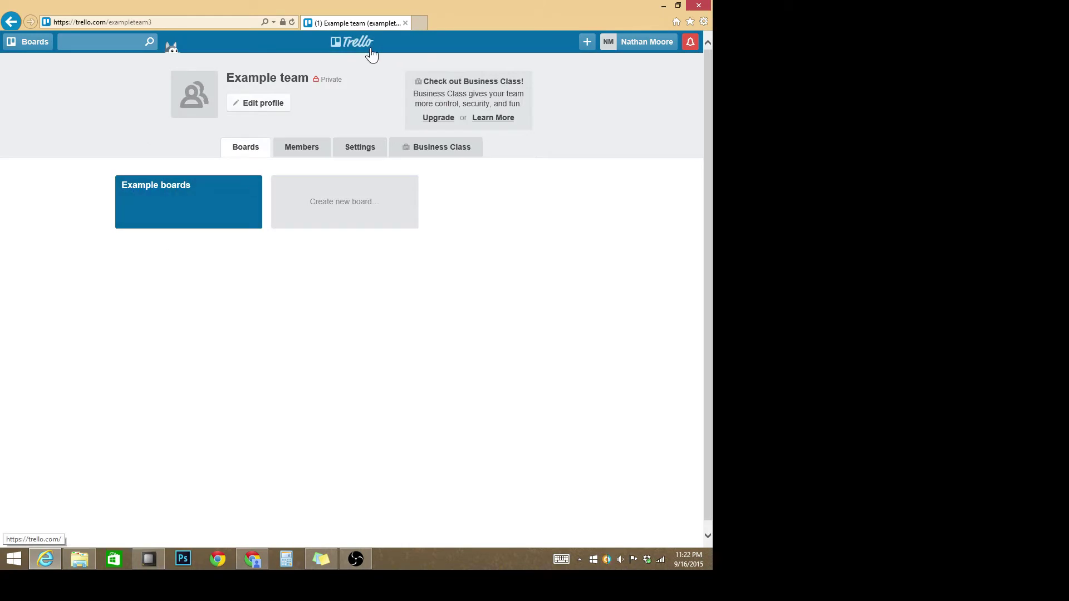
{"action": "left_click", "coordinate": [368, 44]}
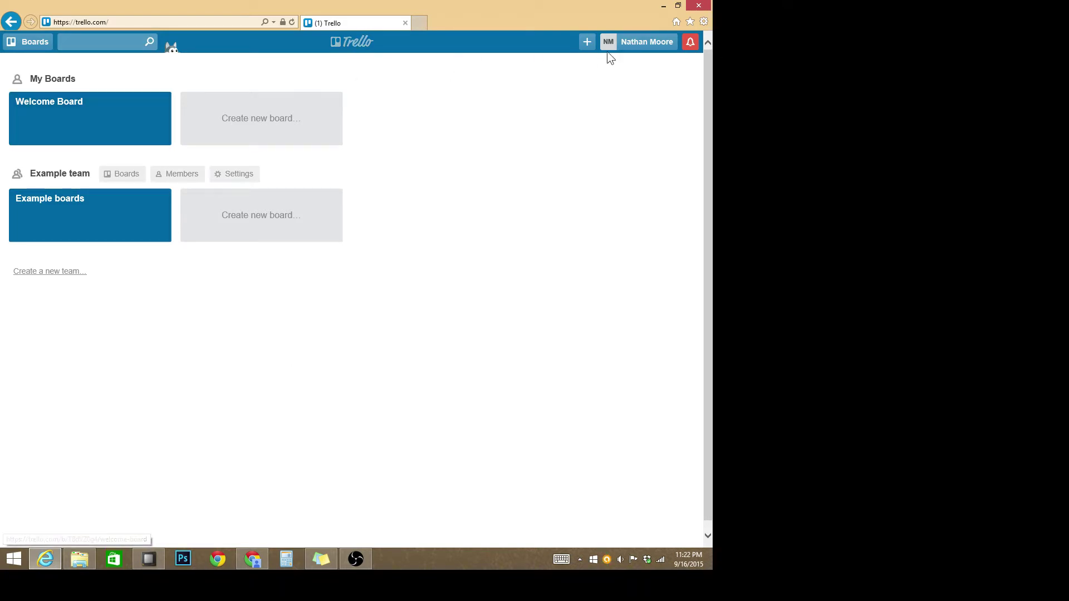
{"action": "left_click", "coordinate": [646, 42]}
{"action": "left_click", "coordinate": [577, 86]}
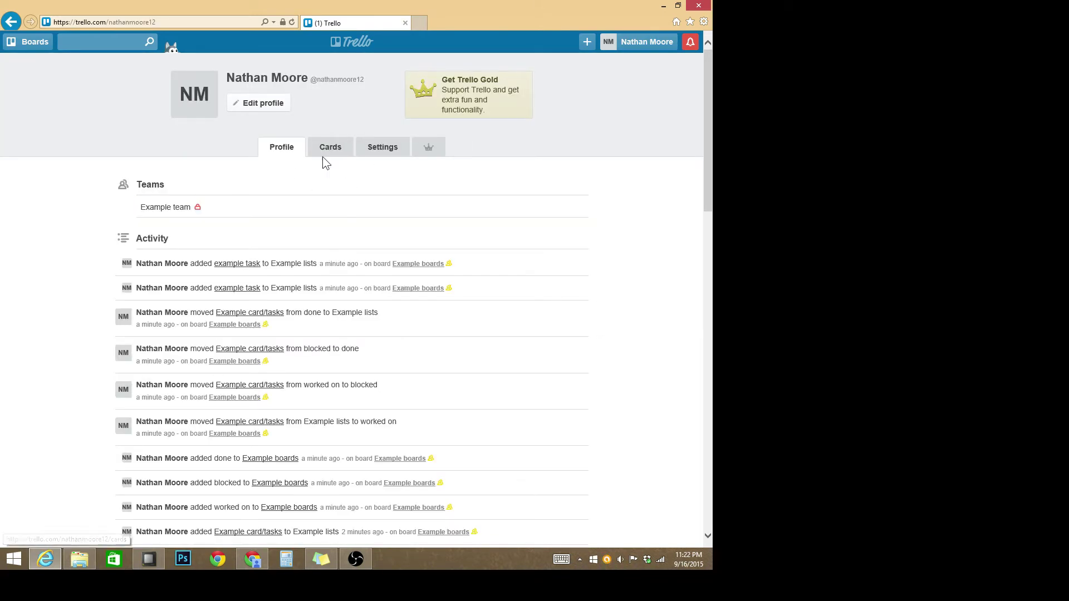
{"action": "left_click", "coordinate": [324, 156]}
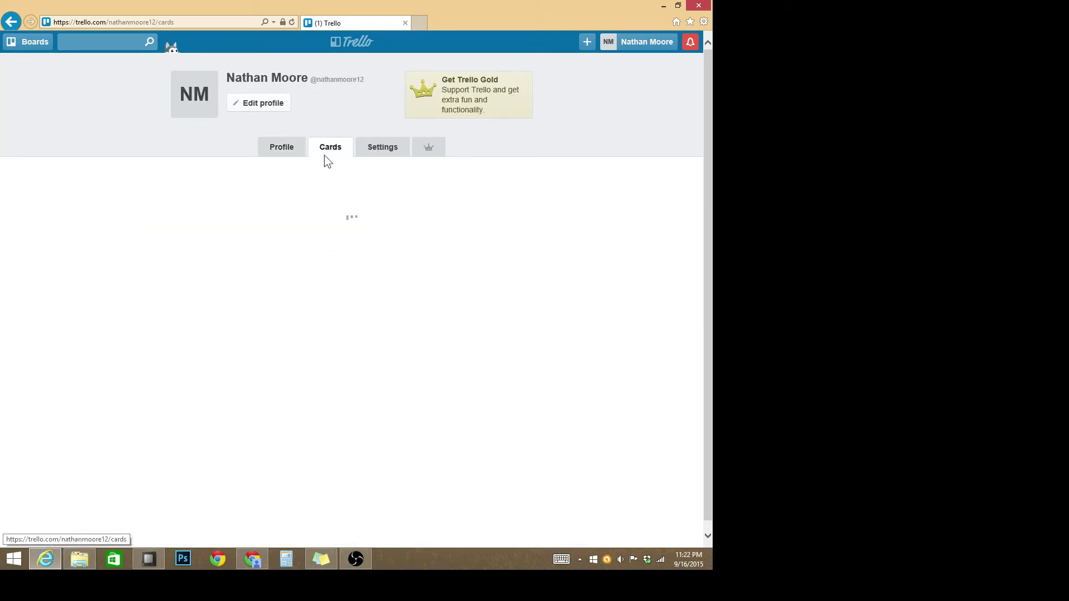
{"action": "left_click", "coordinate": [357, 45]}
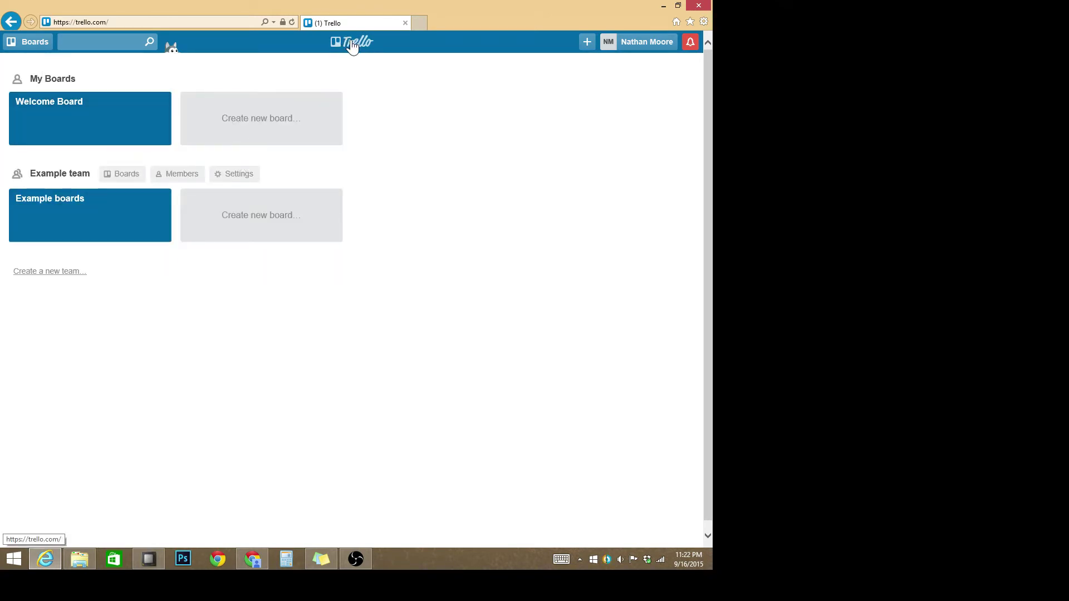
{"action": "left_click", "coordinate": [30, 44]}
{"action": "left_click", "coordinate": [32, 48]}
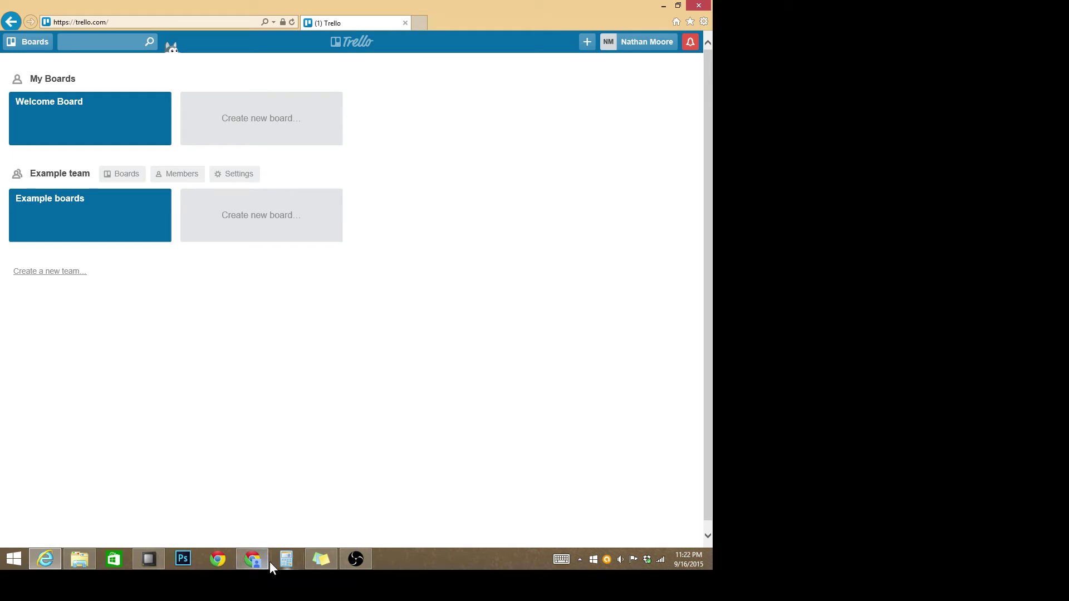
{"action": "mouse_move", "coordinate": [250, 557]}
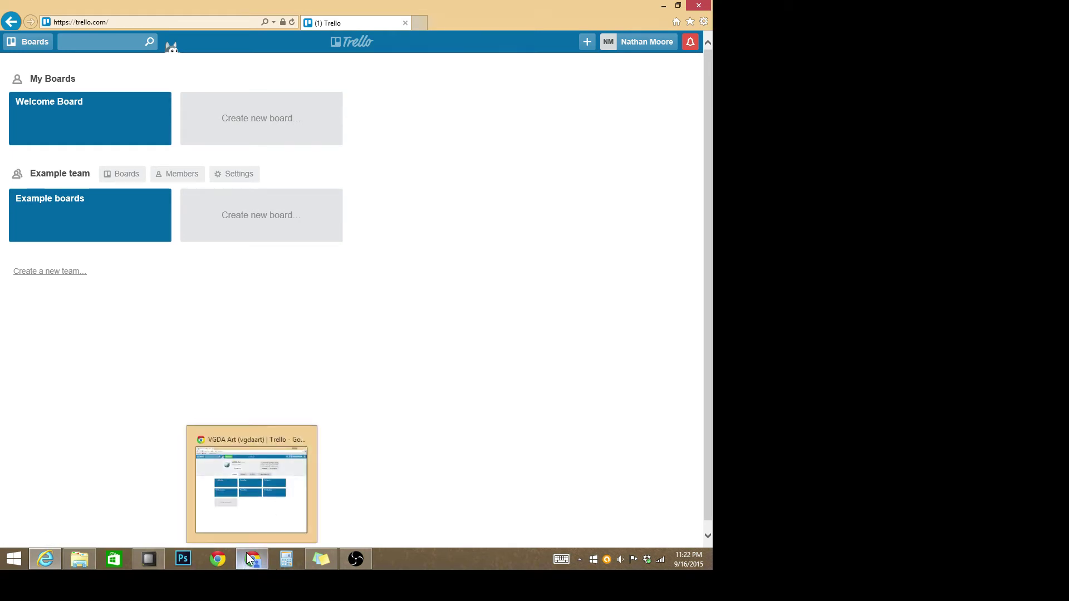
Step: In the other browser, add the second account by its e-mail as a VGDA Art team member, then switch back
{"action": "left_click", "coordinate": [250, 558]}
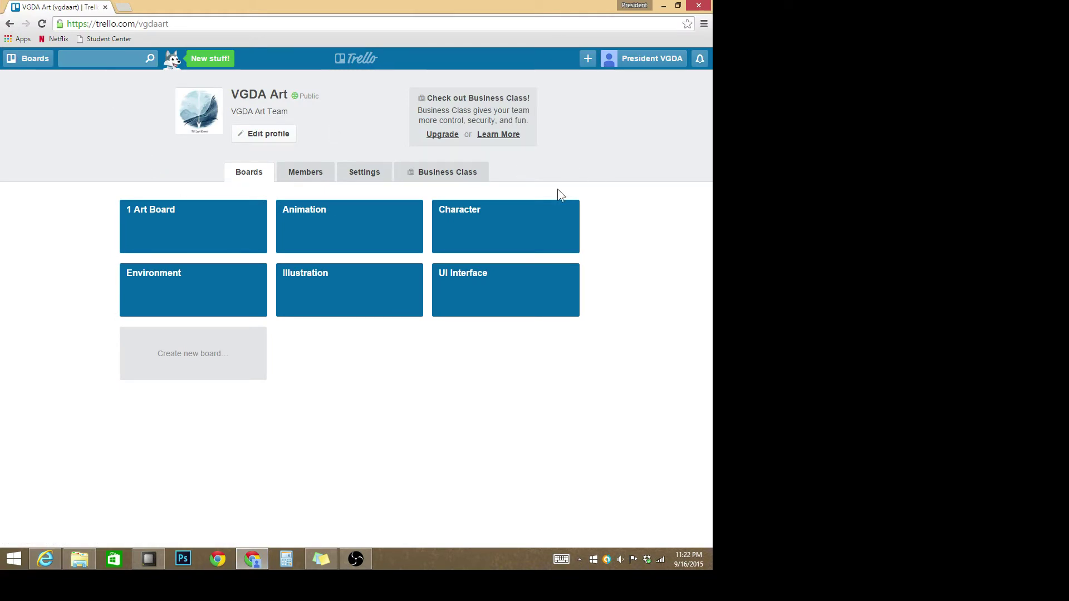
{"action": "mouse_move", "coordinate": [211, 114]}
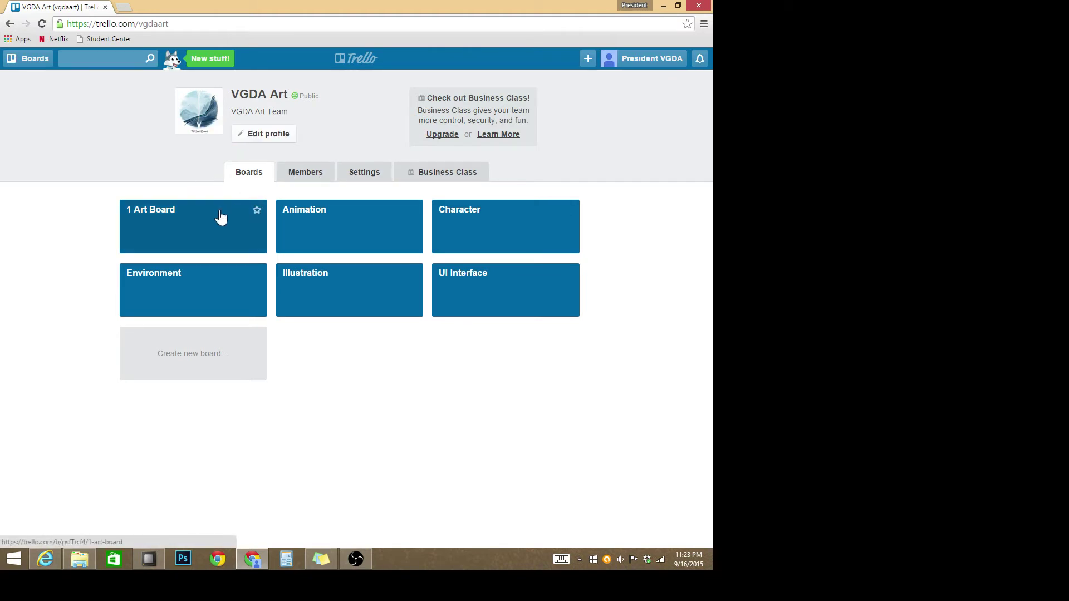
{"action": "left_click", "coordinate": [315, 171]}
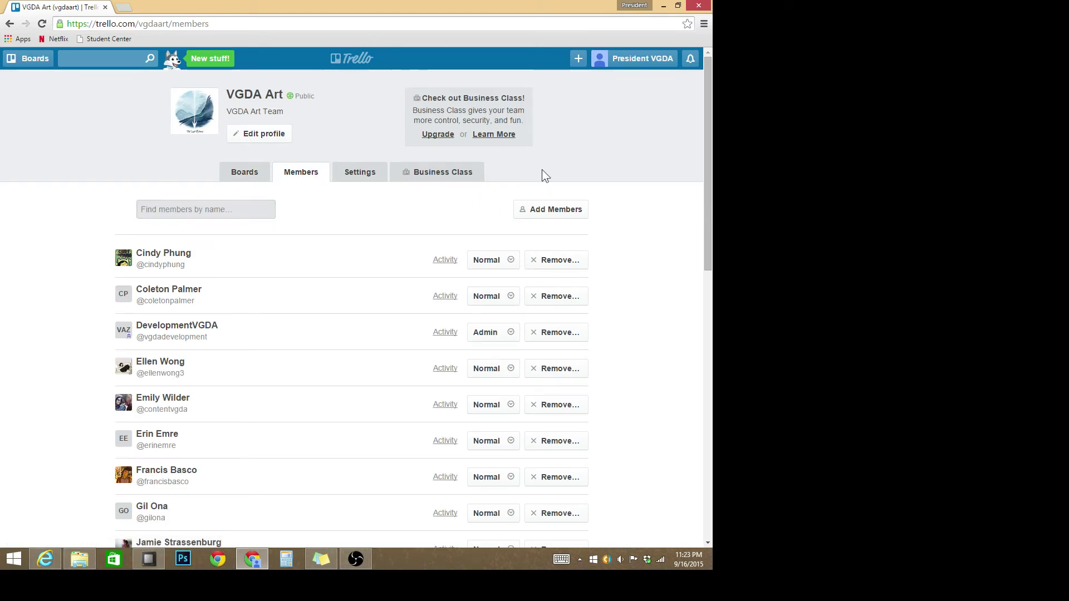
{"action": "left_click", "coordinate": [560, 210]}
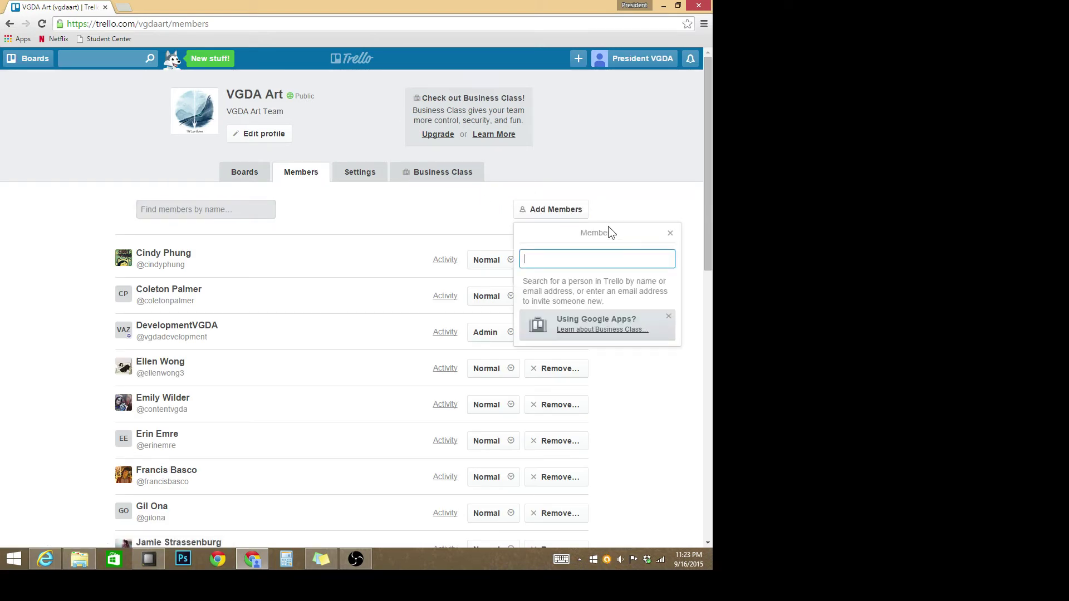
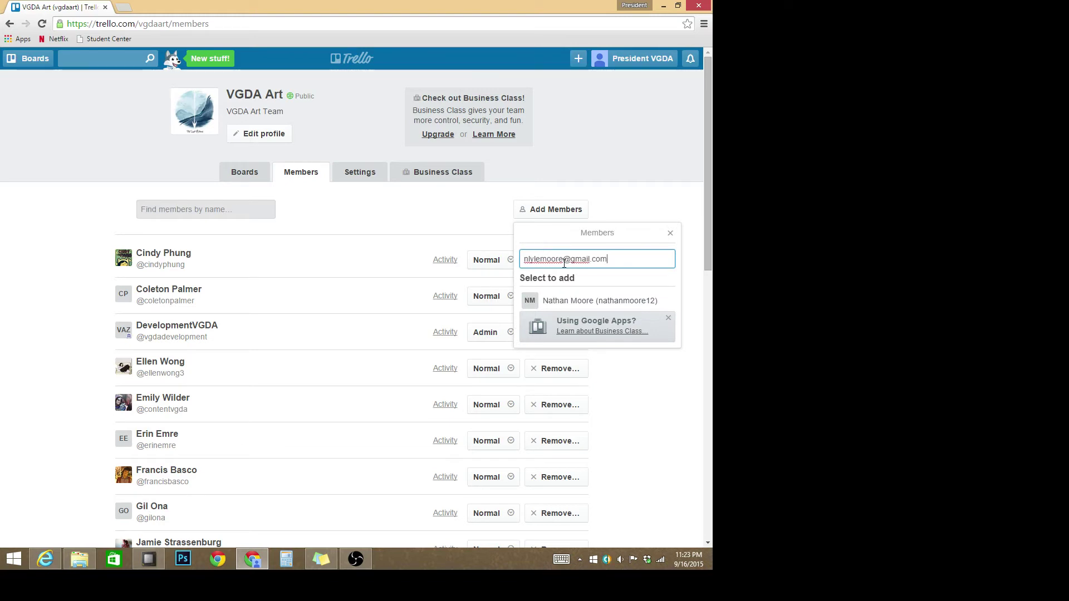
{"action": "left_click", "coordinate": [612, 303]}
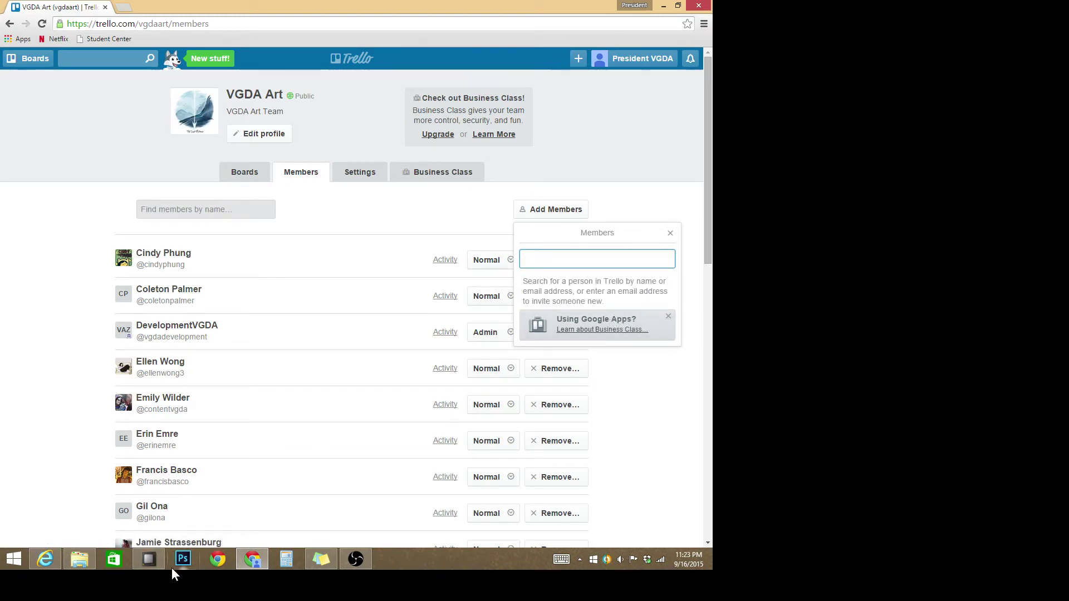
{"action": "left_click", "coordinate": [52, 564]}
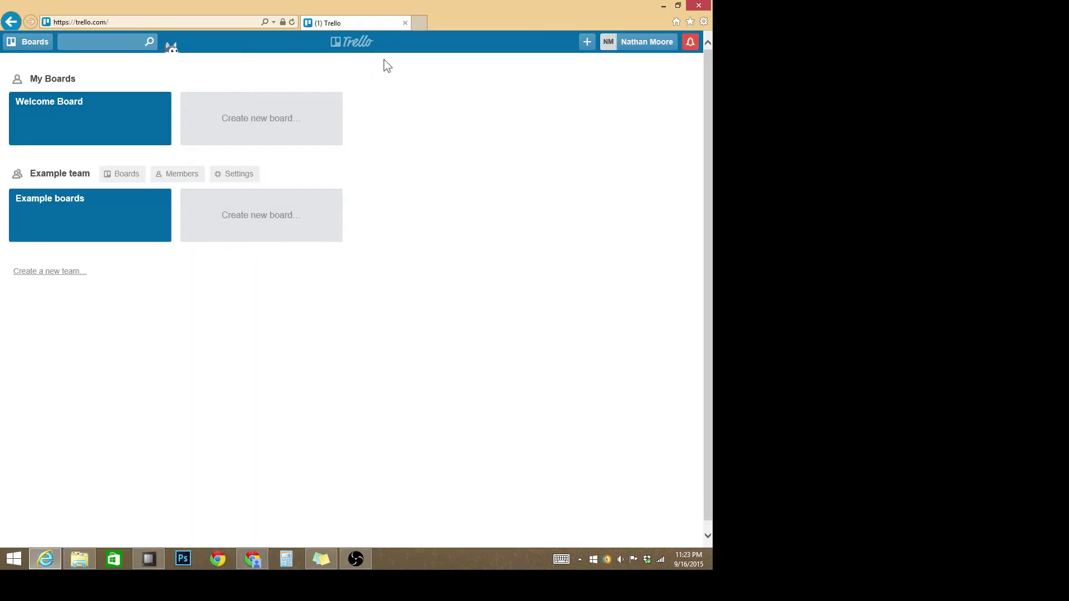
Step: Refresh the home page and open the VGDA Art team's boards page
{"action": "left_click", "coordinate": [293, 21]}
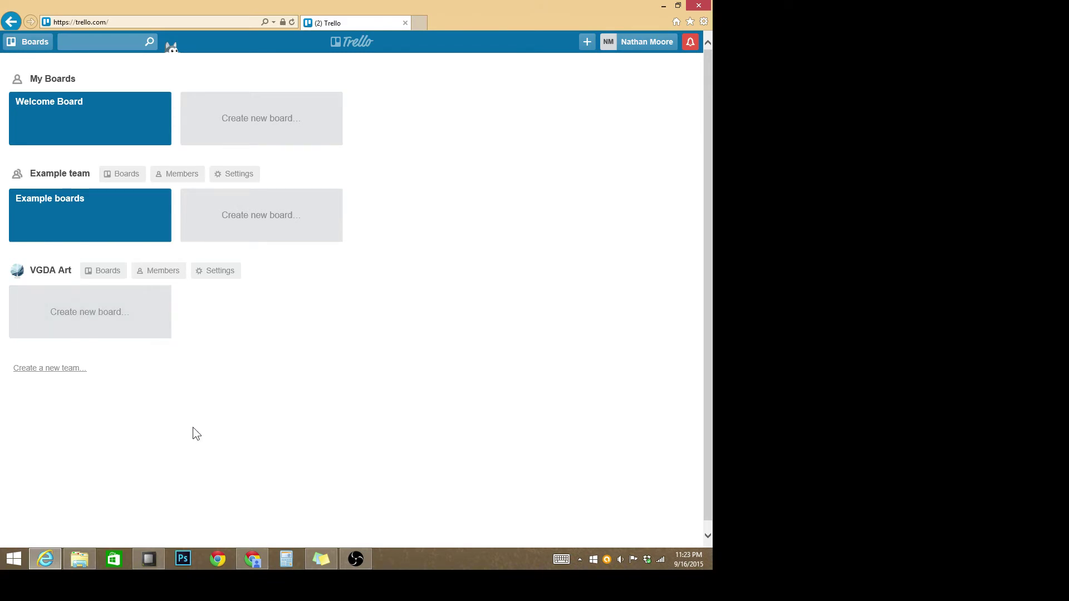
{"action": "mouse_move", "coordinate": [260, 558]}
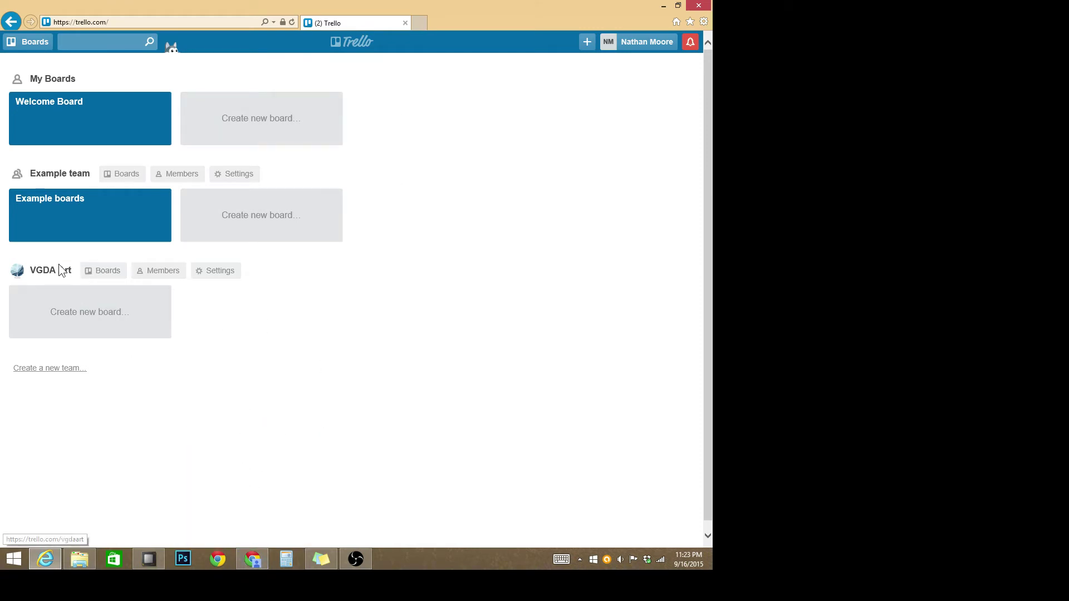
{"action": "left_click", "coordinate": [103, 271]}
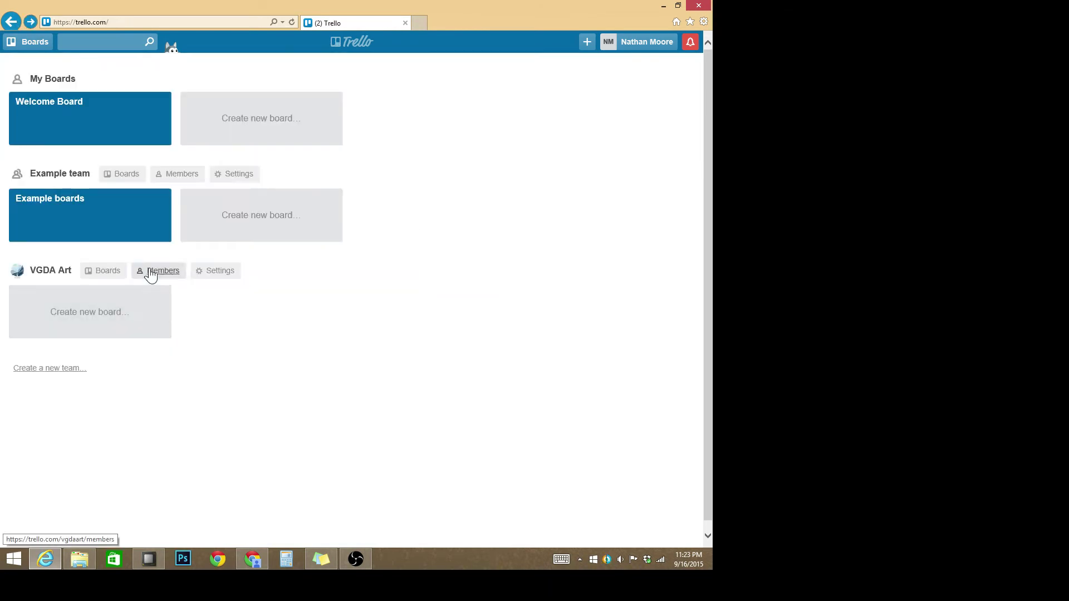
{"action": "left_click", "coordinate": [106, 273]}
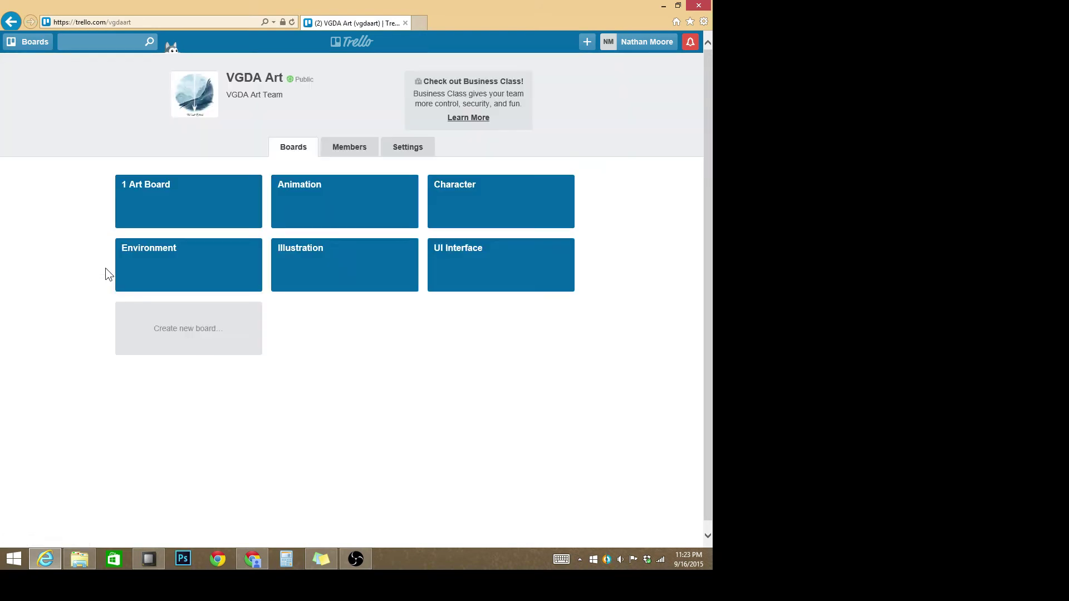
Step: Open 1 Art Board, scroll across its lists, and hide the side menu
{"action": "left_click", "coordinate": [195, 211]}
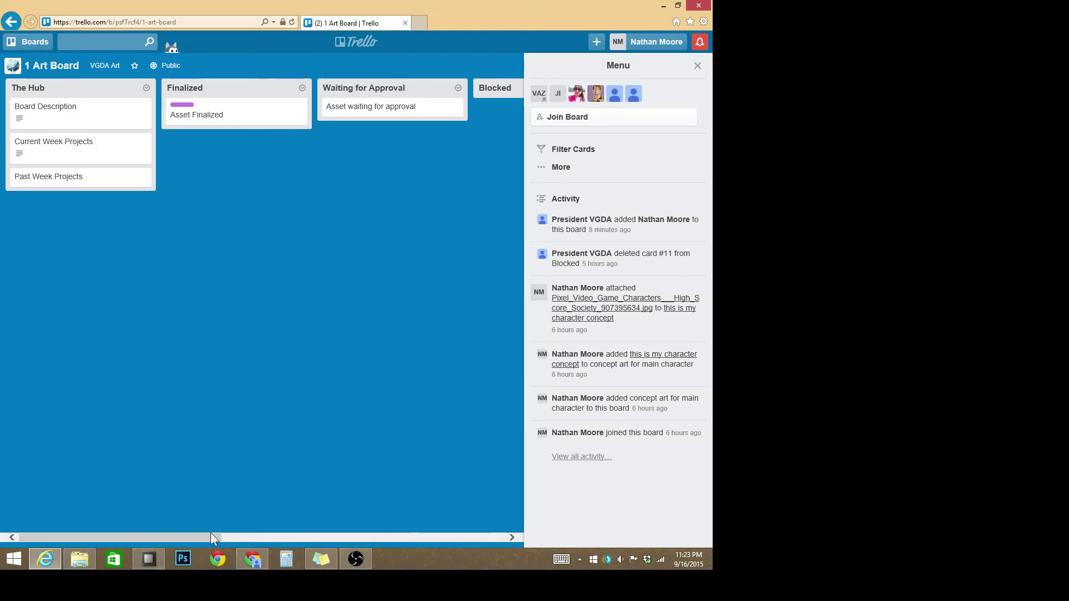
{"action": "mouse_move", "coordinate": [210, 533]}
{"action": "left_mouse_down"}
{"action": "mouse_move", "coordinate": [234, 533]}
{"action": "mouse_move", "coordinate": [175, 529]}
{"action": "mouse_move", "coordinate": [234, 530]}
{"action": "mouse_move", "coordinate": [195, 529]}
{"action": "left_mouse_up"}
{"action": "left_click_drag", "start_coordinate": [108, 521], "coordinate": [109, 522]}
{"action": "left_click_drag", "start_coordinate": [206, 538], "coordinate": [573, 506]}
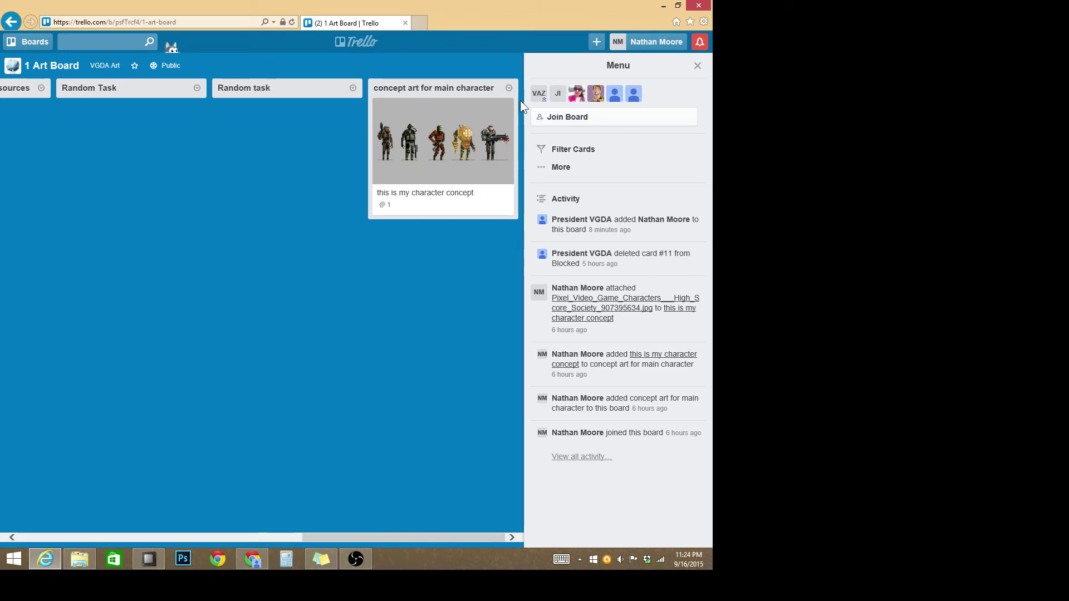
{"action": "left_click", "coordinate": [697, 65]}
{"action": "left_click_drag", "start_coordinate": [365, 539], "coordinate": [12, 386]}
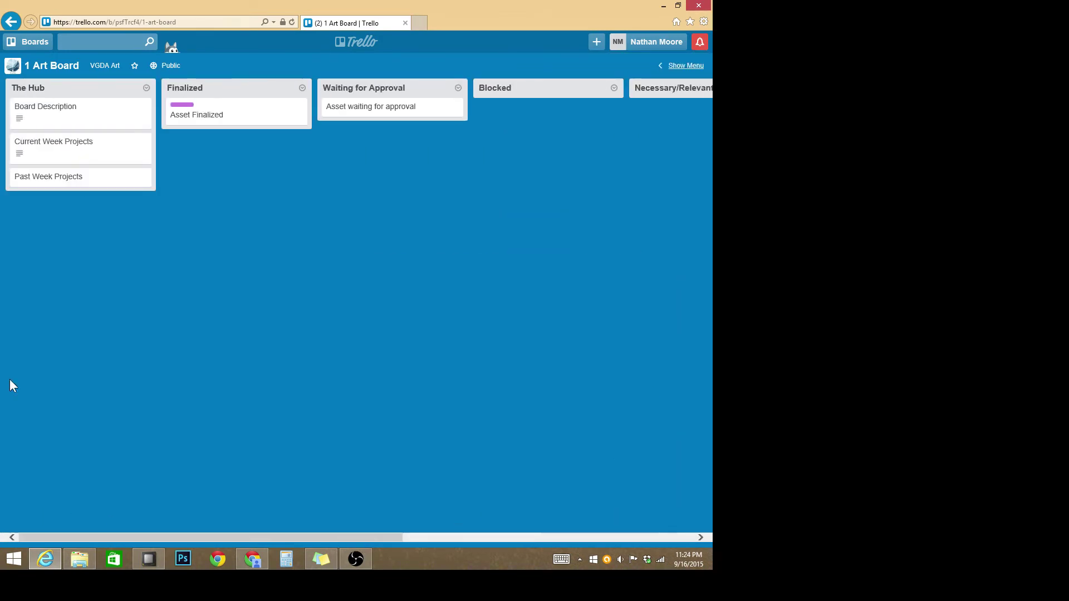
Step: Join 1 Art Board as a member, then close the side menu and scroll the lists
{"action": "left_click", "coordinate": [686, 66]}
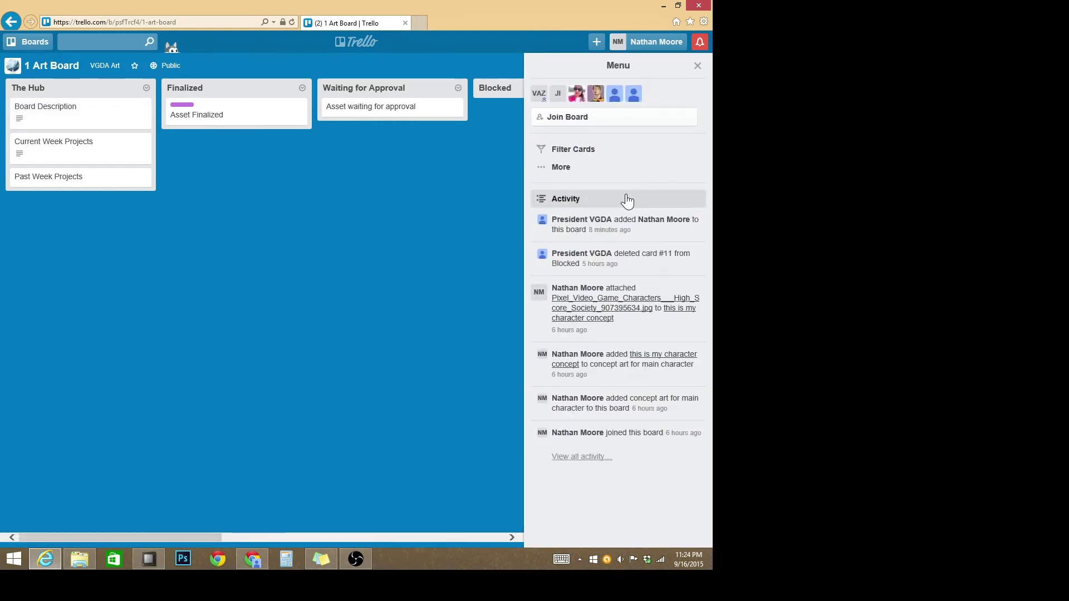
{"action": "left_click", "coordinate": [615, 118]}
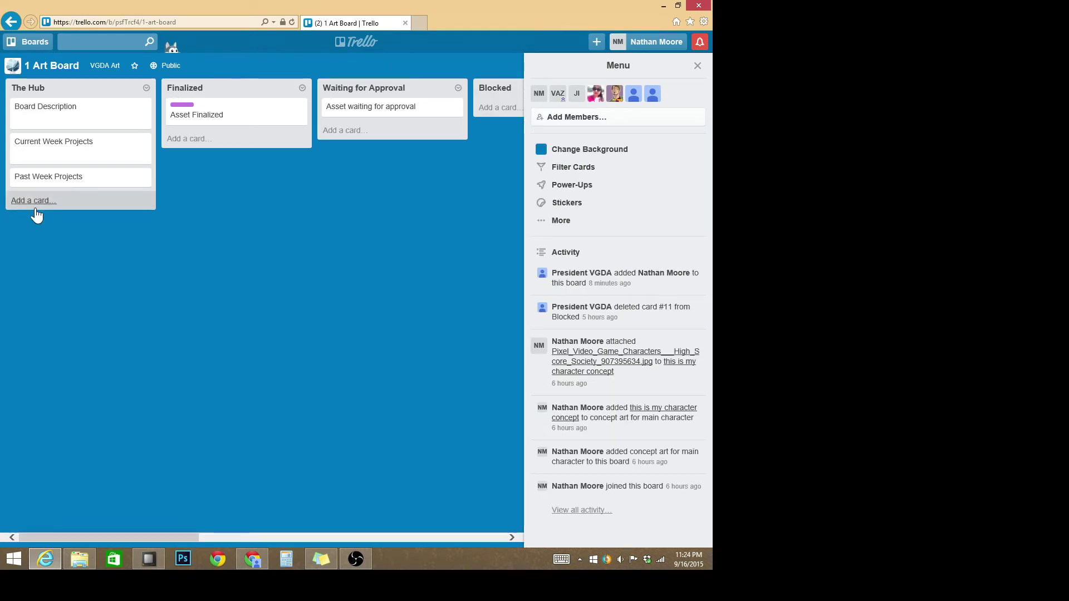
{"action": "left_click", "coordinate": [698, 66]}
{"action": "left_click_drag", "start_coordinate": [315, 537], "coordinate": [179, 482]}
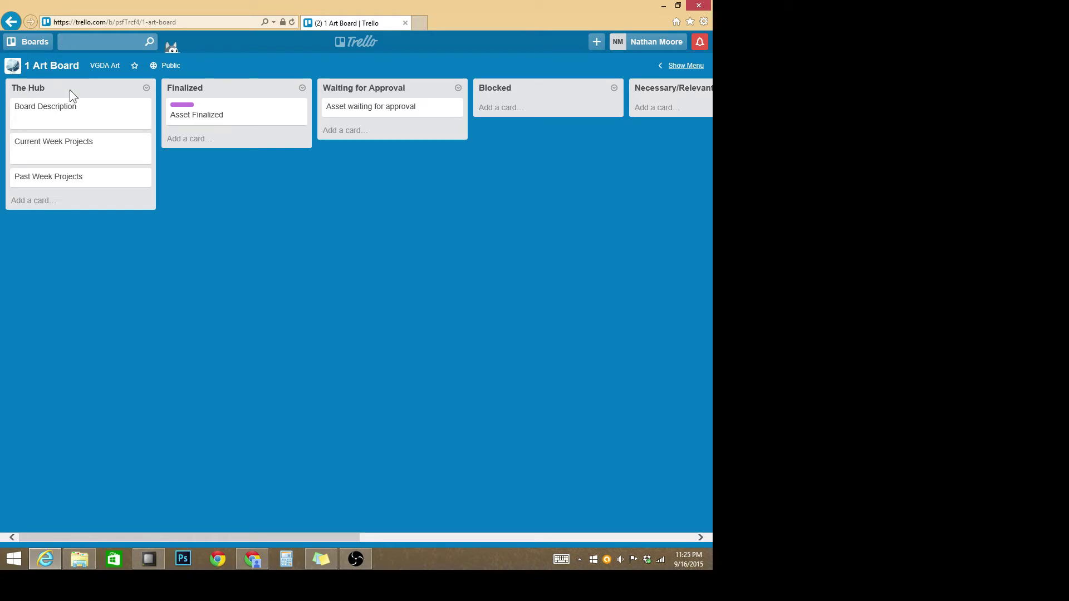
{"action": "left_click", "coordinate": [55, 120]}
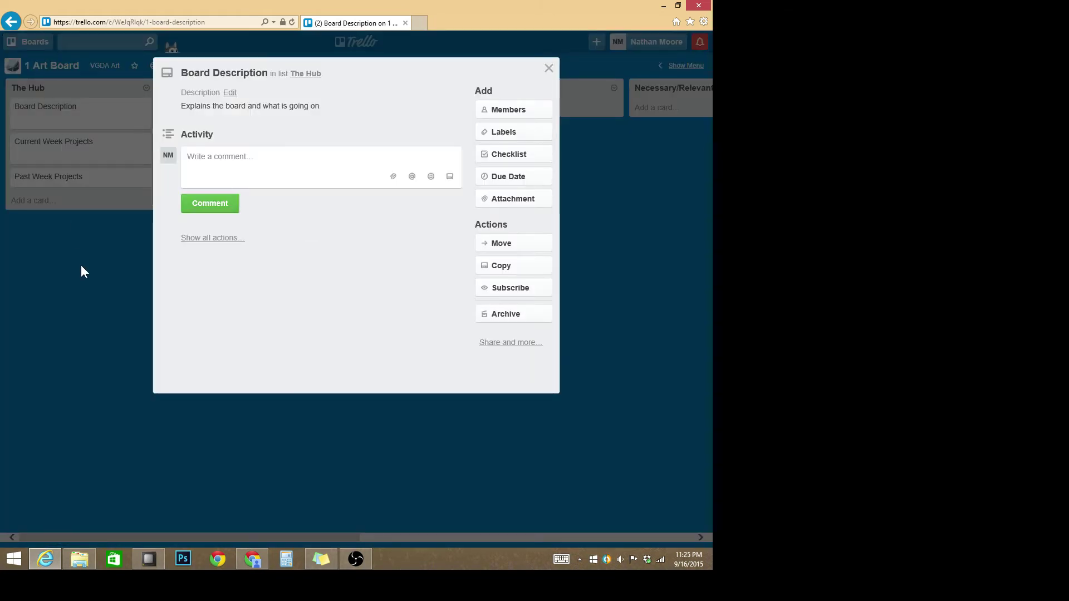
{"action": "left_click", "coordinate": [81, 265]}
{"action": "left_click", "coordinate": [68, 156]}
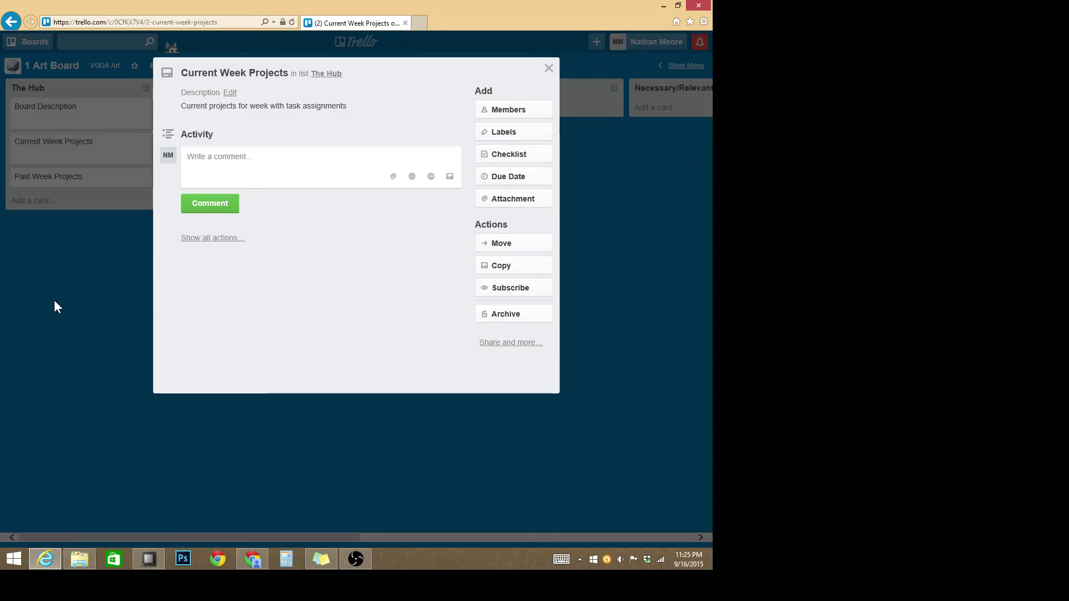
{"action": "left_click", "coordinate": [54, 300]}
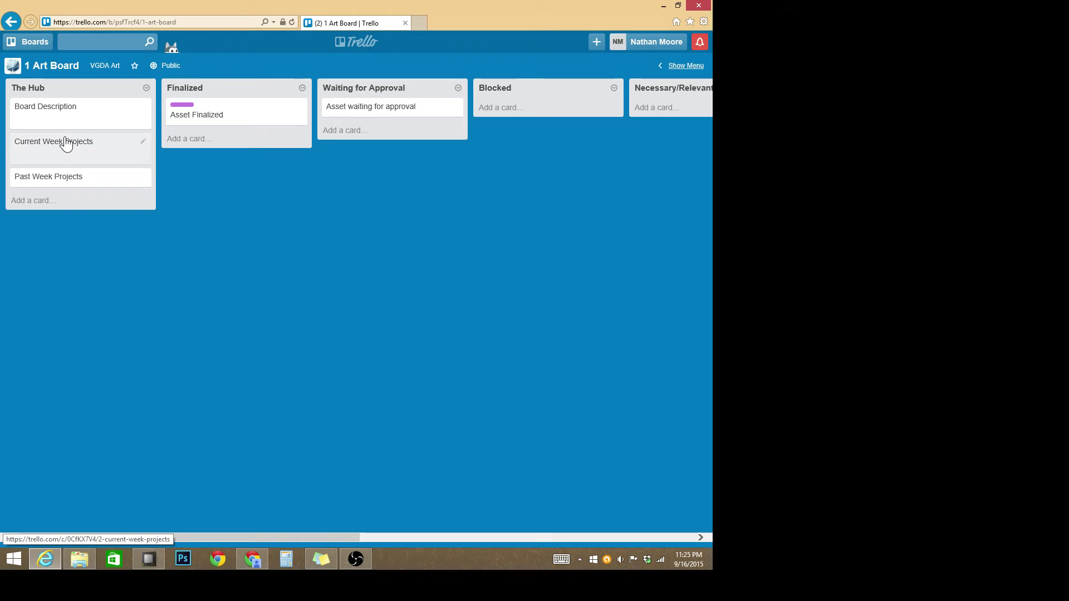
{"action": "left_click", "coordinate": [229, 122]}
{"action": "key", "text": "Escape"}
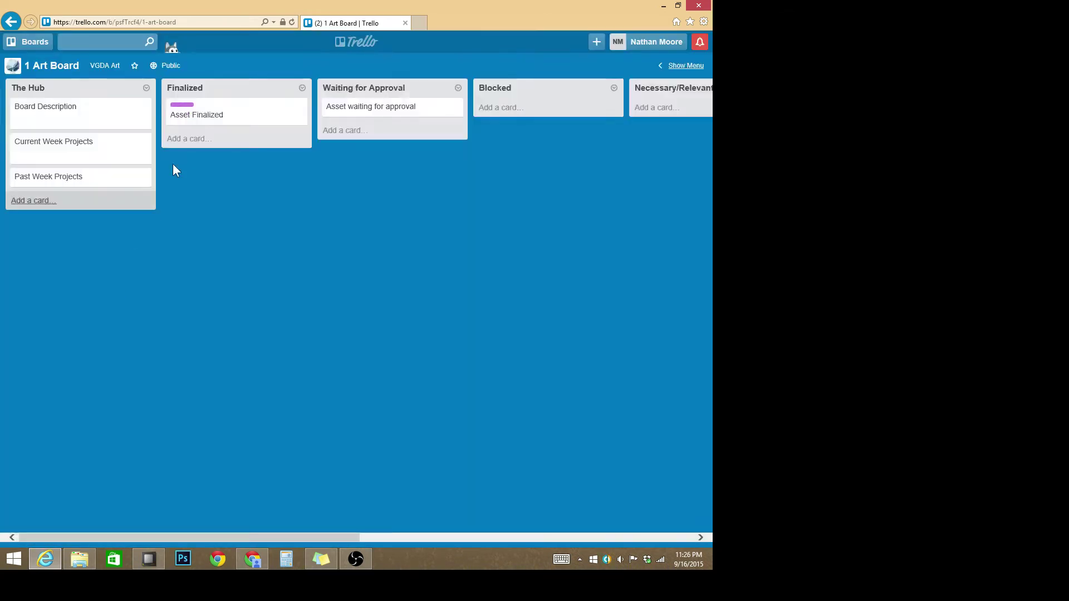
{"action": "left_click", "coordinate": [235, 114]}
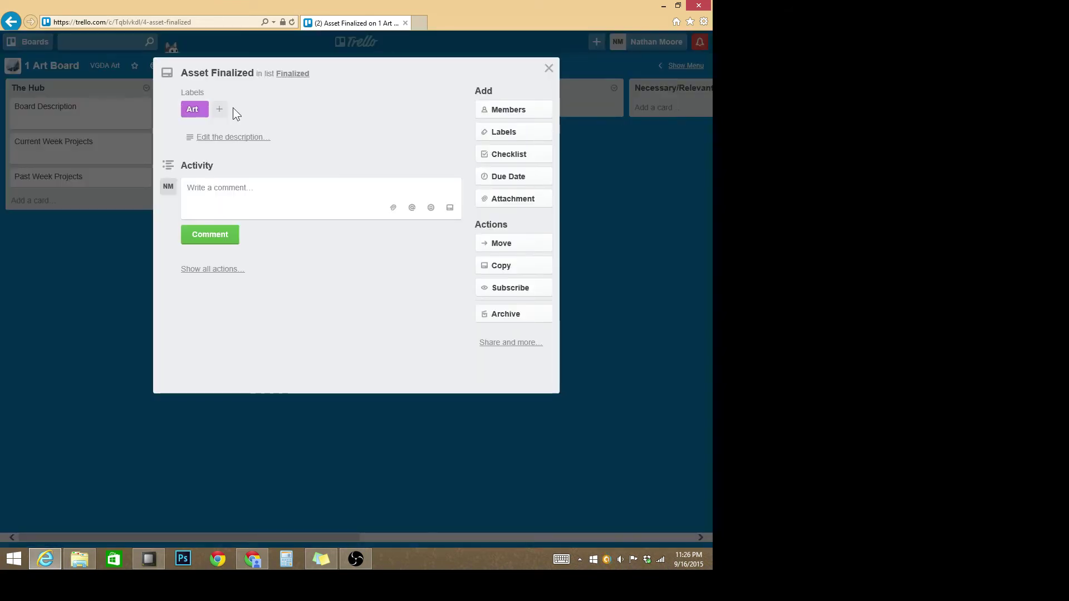
{"action": "left_click", "coordinate": [526, 140]}
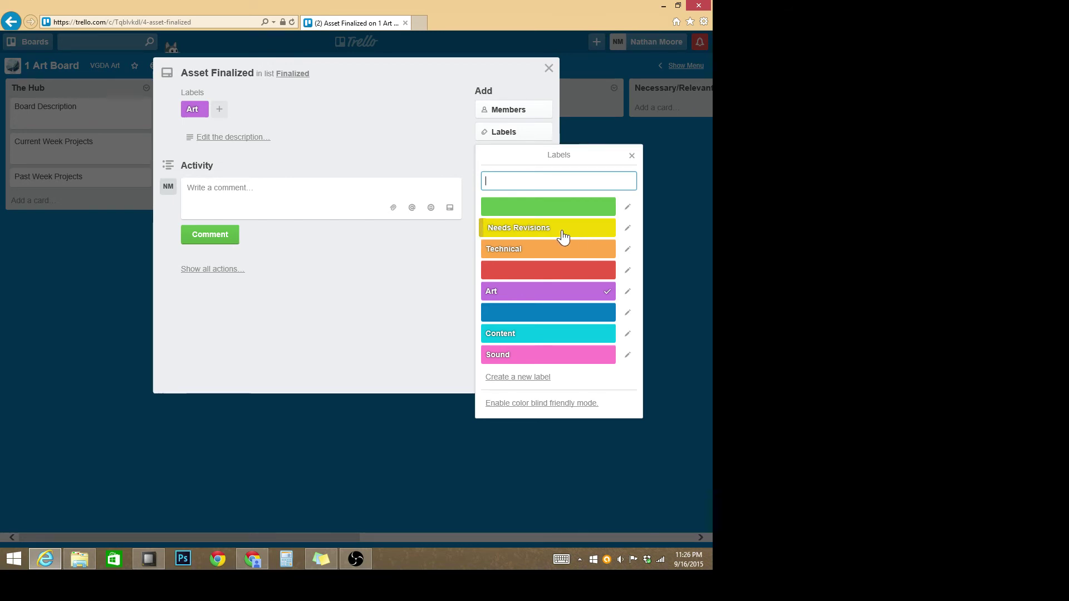
{"action": "left_click", "coordinate": [212, 461]}
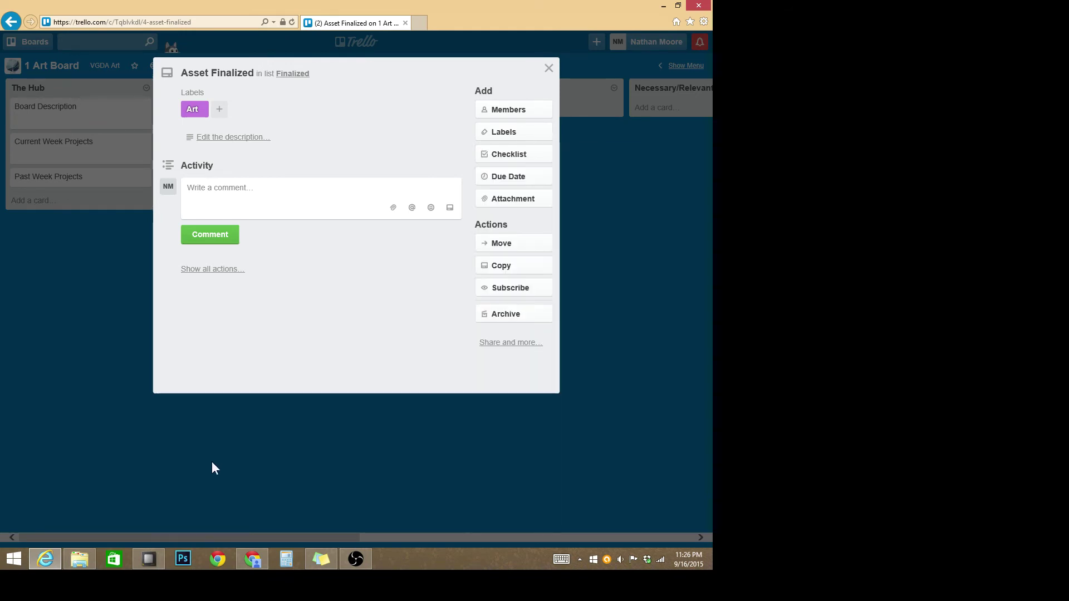
{"action": "left_click", "coordinate": [211, 461]}
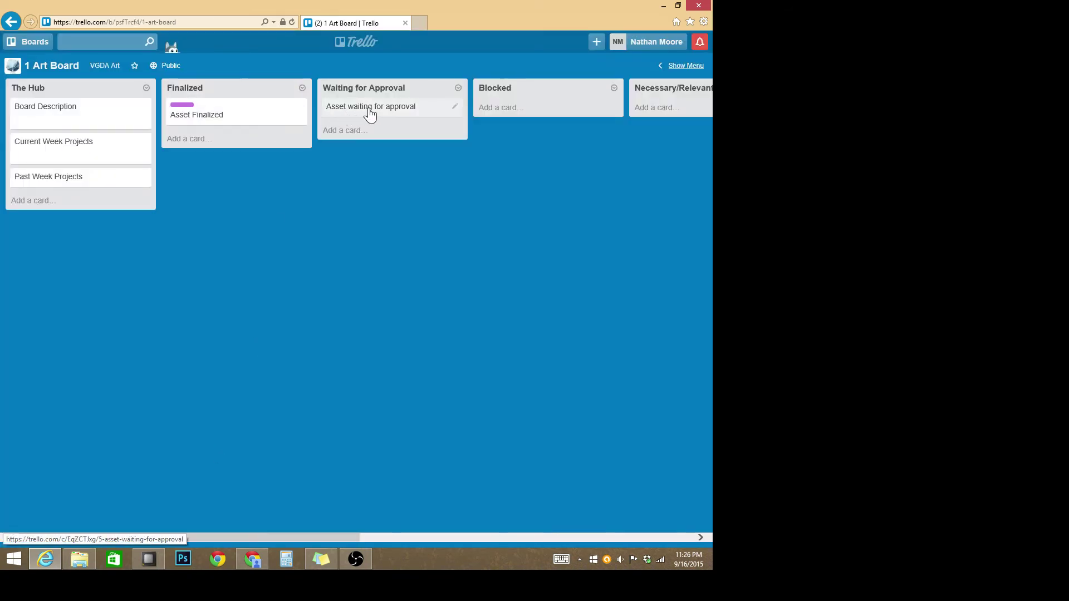
Step: Drag the 'this is my character concept' card to the top of Waiting for Approval, above Asset waiting for approval
{"action": "left_click_drag", "start_coordinate": [223, 538], "coordinate": [258, 538]}
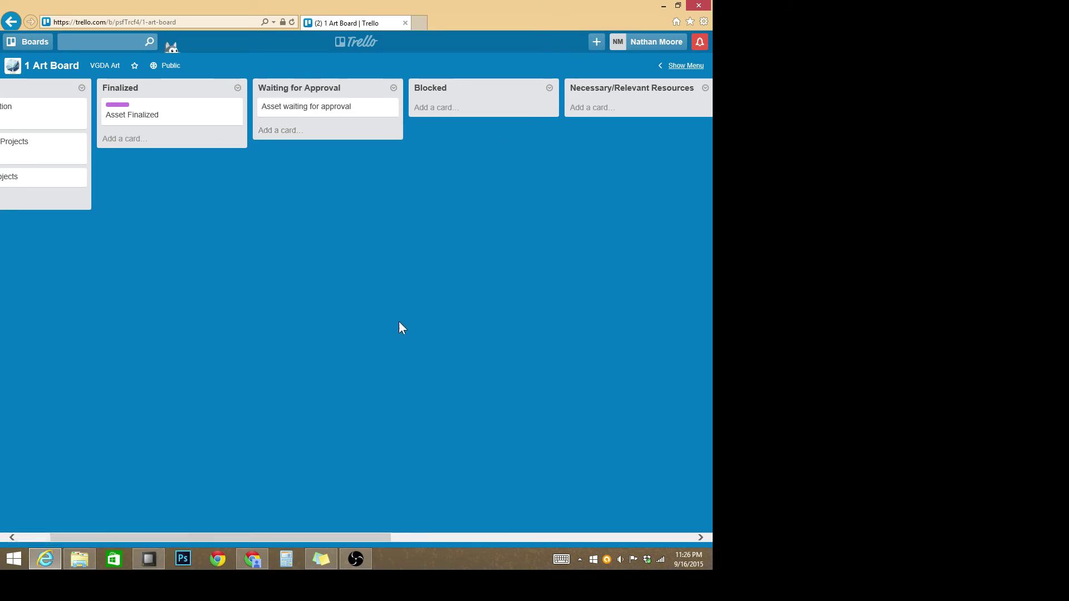
{"action": "left_click_drag", "start_coordinate": [370, 531], "coordinate": [699, 508]}
{"action": "left_click_drag", "start_coordinate": [513, 144], "coordinate": [439, 146]}
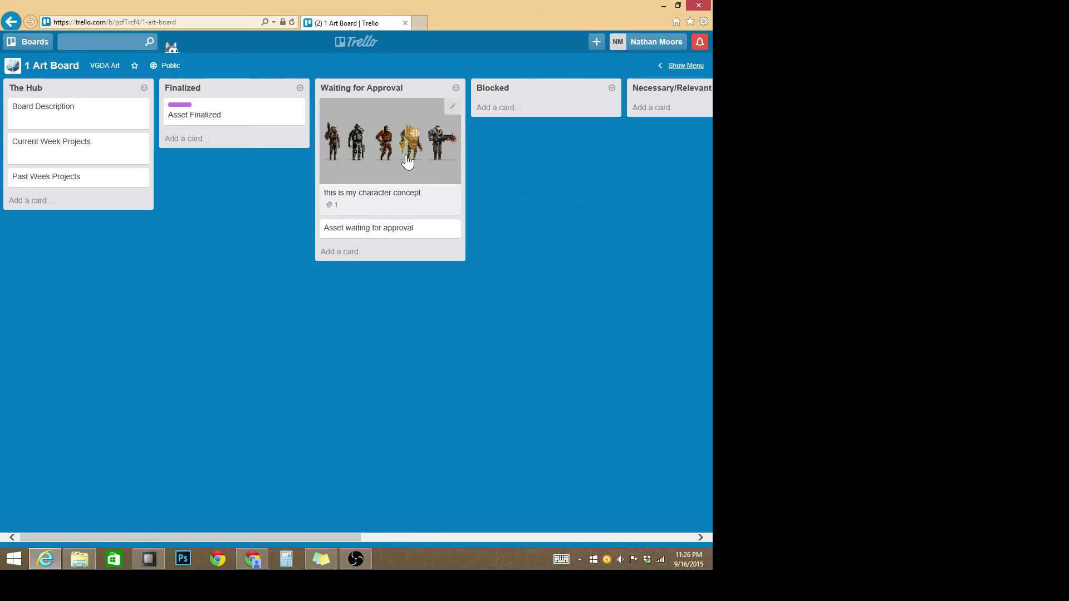
{"action": "left_click_drag", "start_coordinate": [406, 161], "coordinate": [482, 203]}
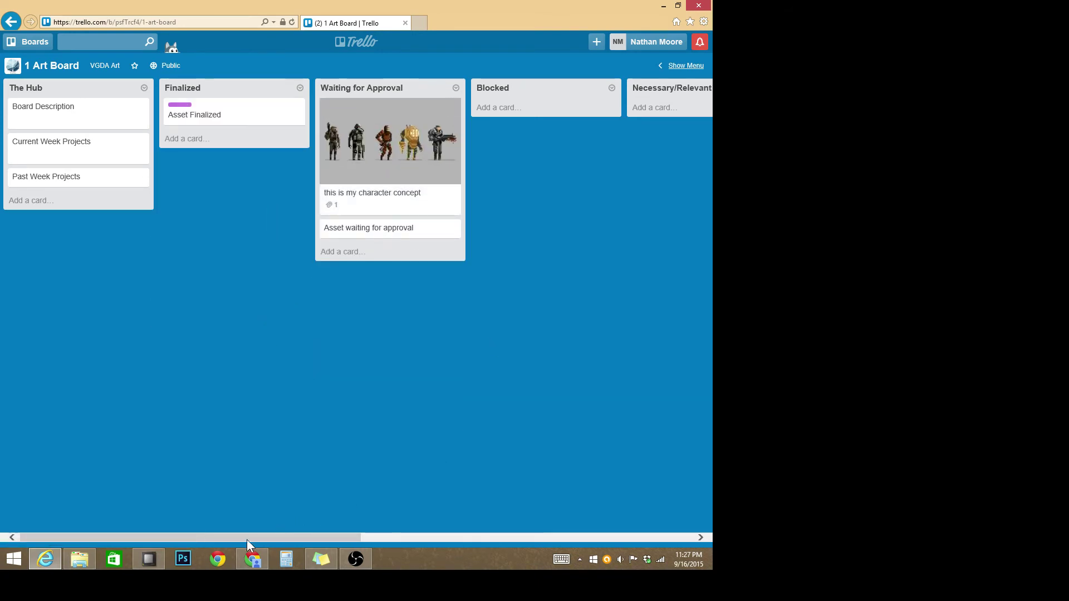
{"action": "left_click_drag", "start_coordinate": [262, 537], "coordinate": [353, 537]}
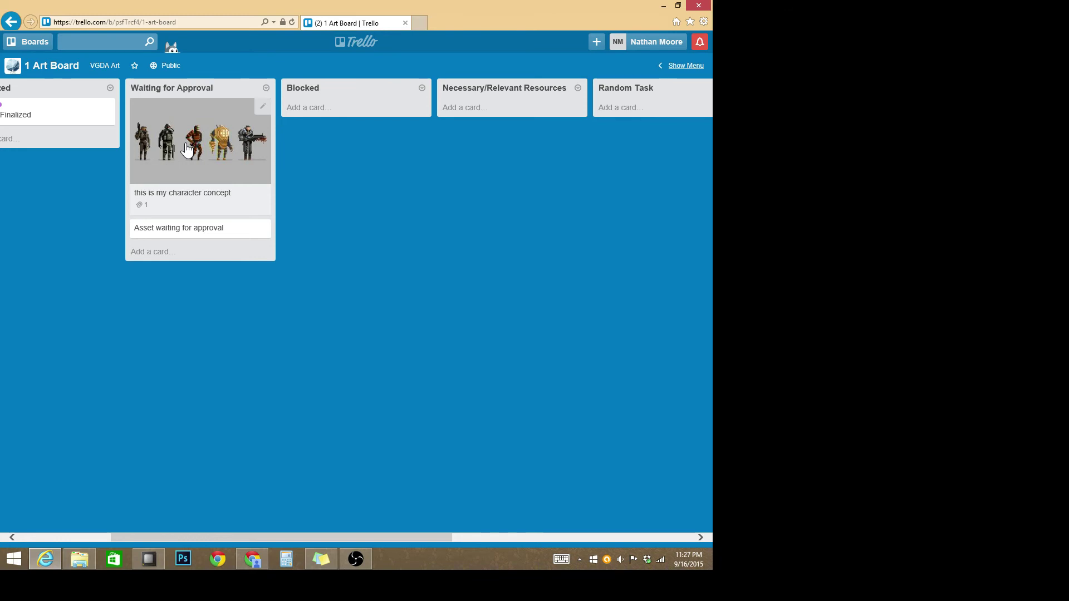
Step: Drag the character concept card into Blocked, then on into the Random Task list
{"action": "left_click_drag", "start_coordinate": [188, 151], "coordinate": [339, 150]}
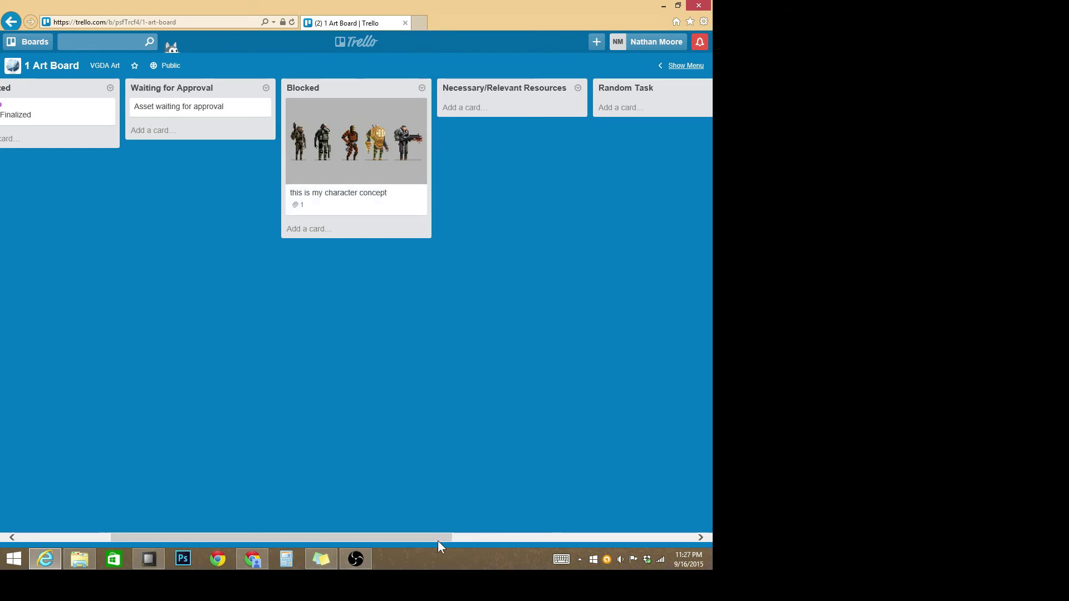
{"action": "left_click_drag", "start_coordinate": [438, 540], "coordinate": [481, 536]}
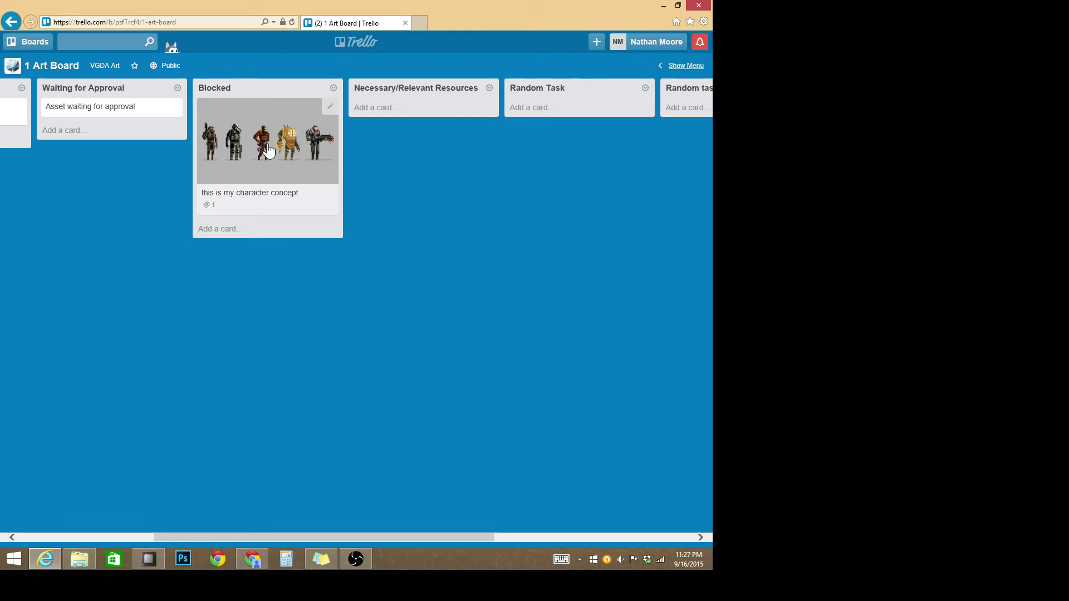
{"action": "left_click_drag", "start_coordinate": [276, 215], "coordinate": [583, 178]}
{"action": "left_click_drag", "start_coordinate": [403, 539], "coordinate": [498, 528]}
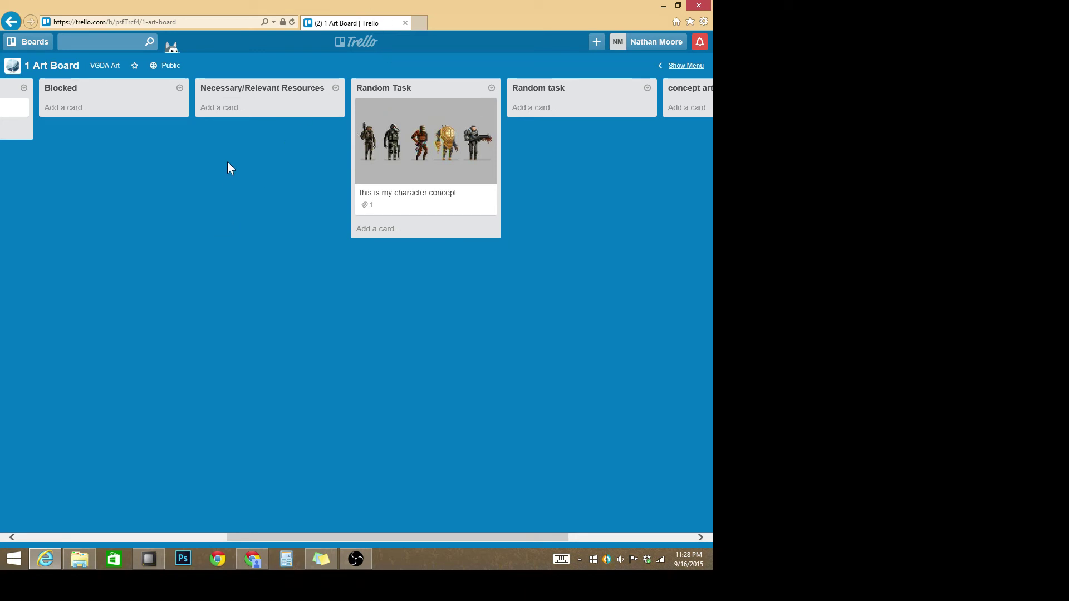
{"action": "mouse_move", "coordinate": [258, 570]}
{"action": "left_click_drag", "start_coordinate": [387, 538], "coordinate": [353, 523]}
{"action": "scroll", "coordinate": [356, 523], "scroll_direction": "right", "scroll_amount": 5}
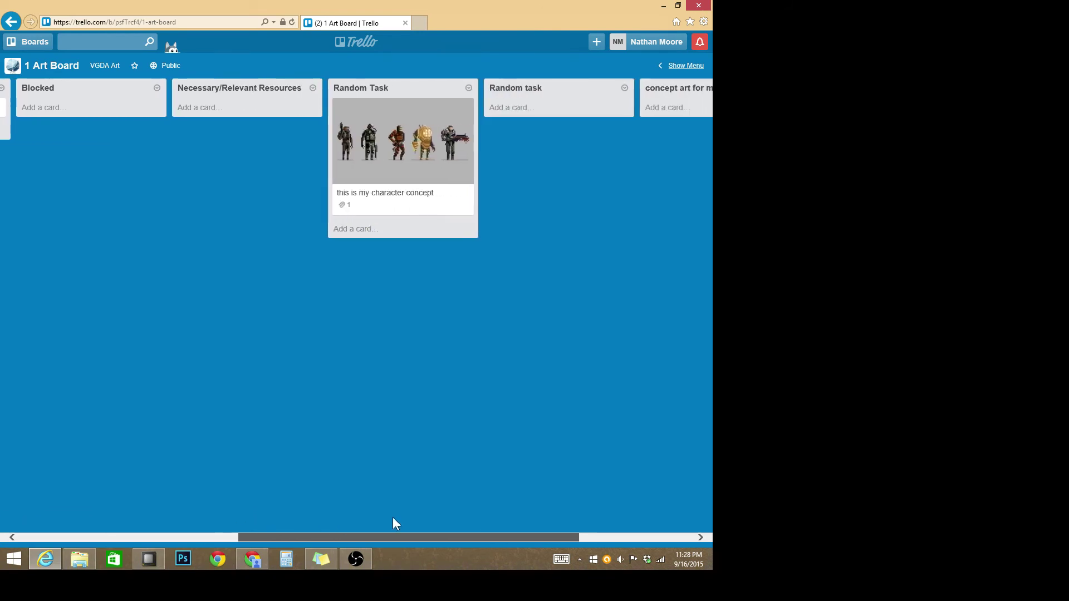
Step: Open the 'this is my character concept' card's details and look over its available labels
{"action": "left_click", "coordinate": [314, 139]}
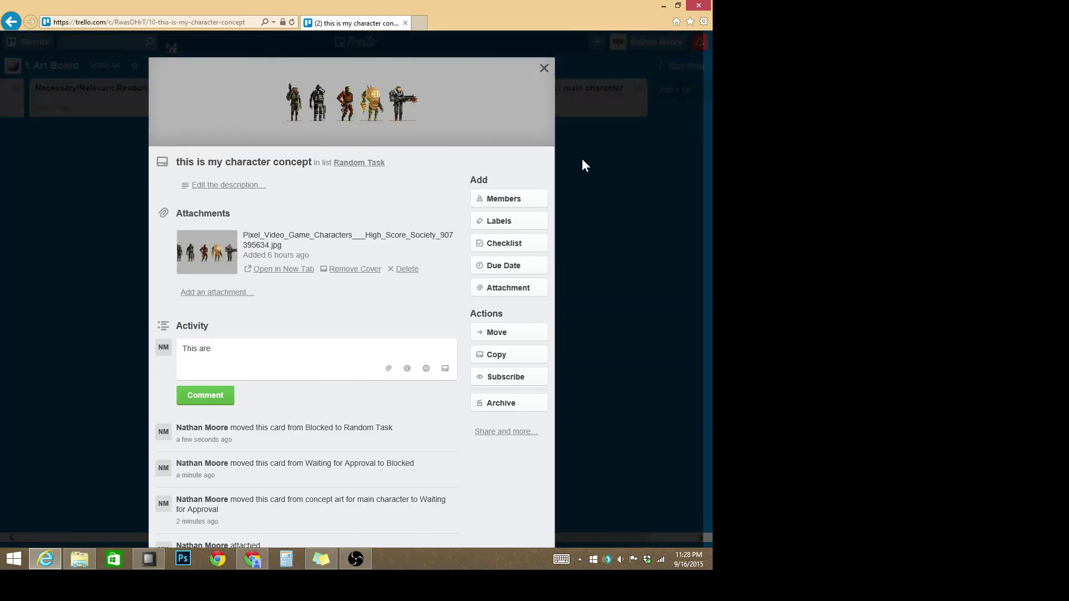
{"action": "scroll", "coordinate": [582, 162], "scroll_direction": "down", "scroll_amount": 2}
{"action": "scroll", "coordinate": [583, 162], "scroll_direction": "up", "scroll_amount": 2}
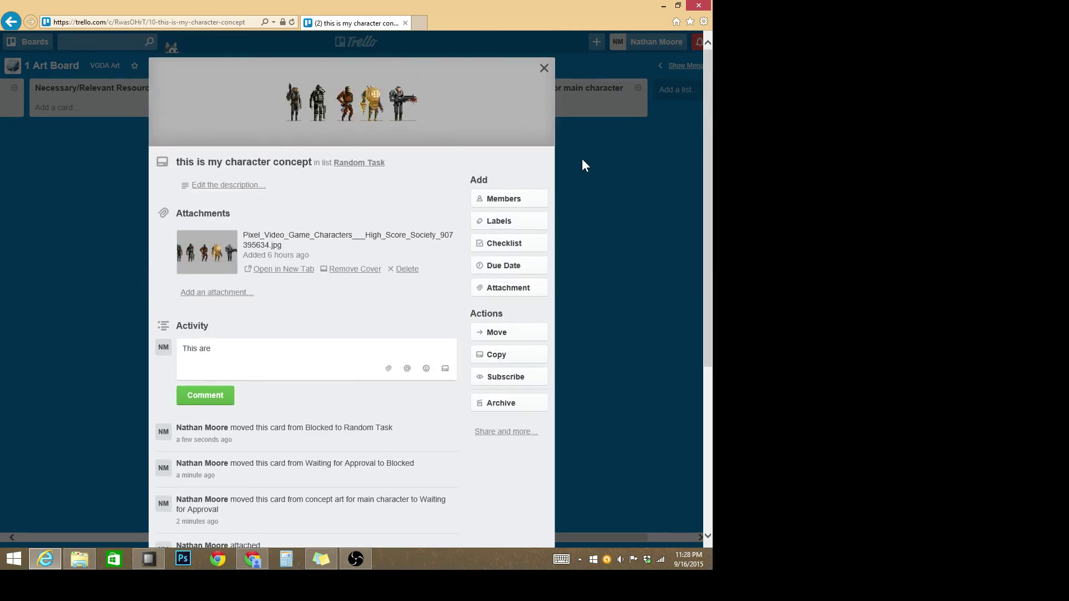
{"action": "scroll", "coordinate": [582, 165], "scroll_direction": "down", "scroll_amount": 2}
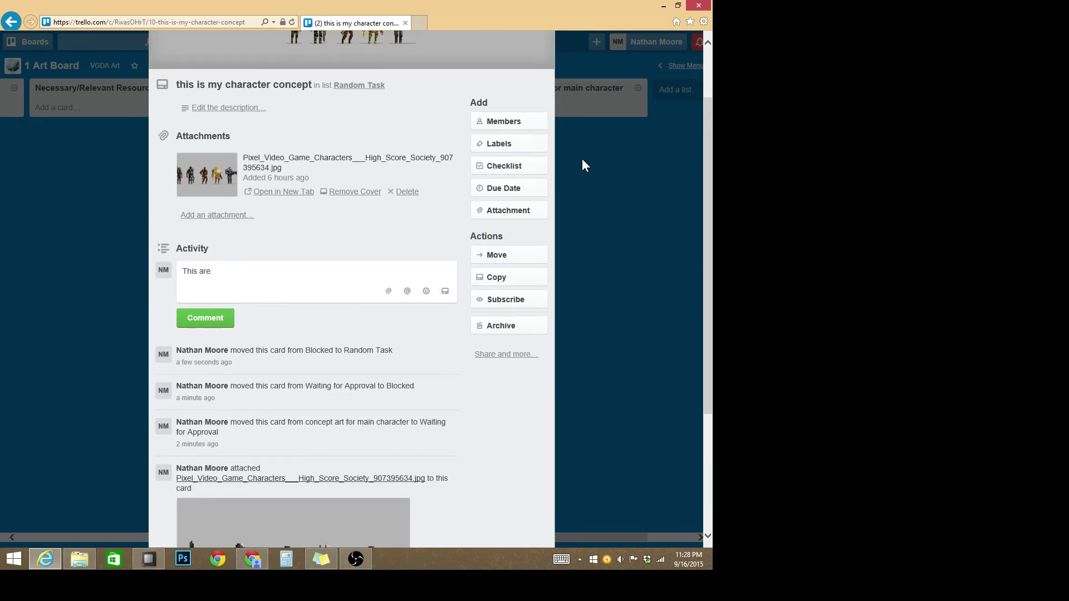
{"action": "scroll", "coordinate": [583, 158], "scroll_direction": "up", "scroll_amount": 2}
{"action": "left_click", "coordinate": [501, 221]}
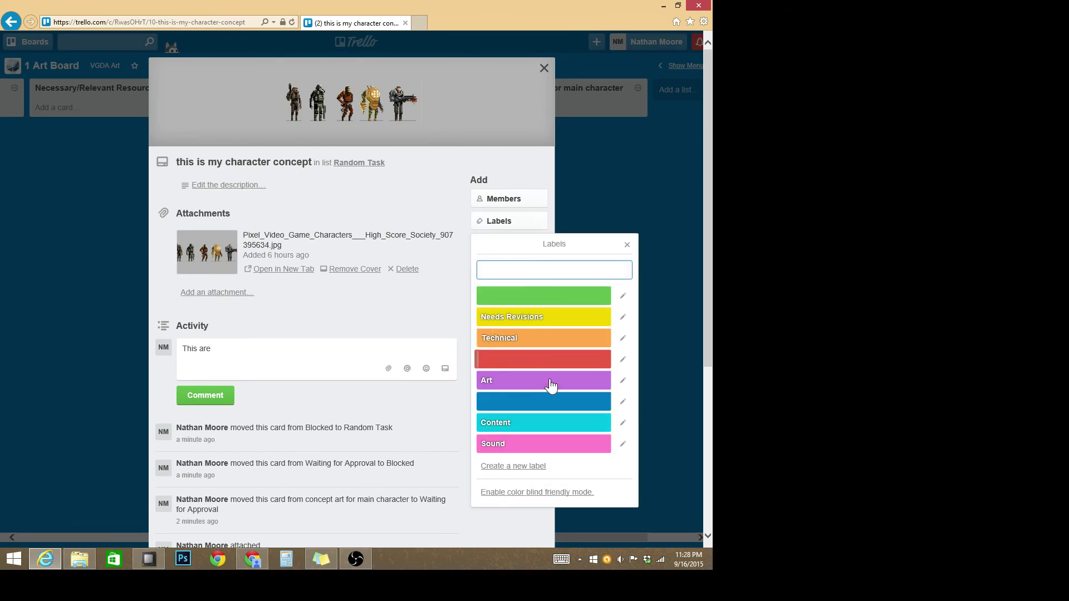
{"action": "left_click", "coordinate": [614, 164]}
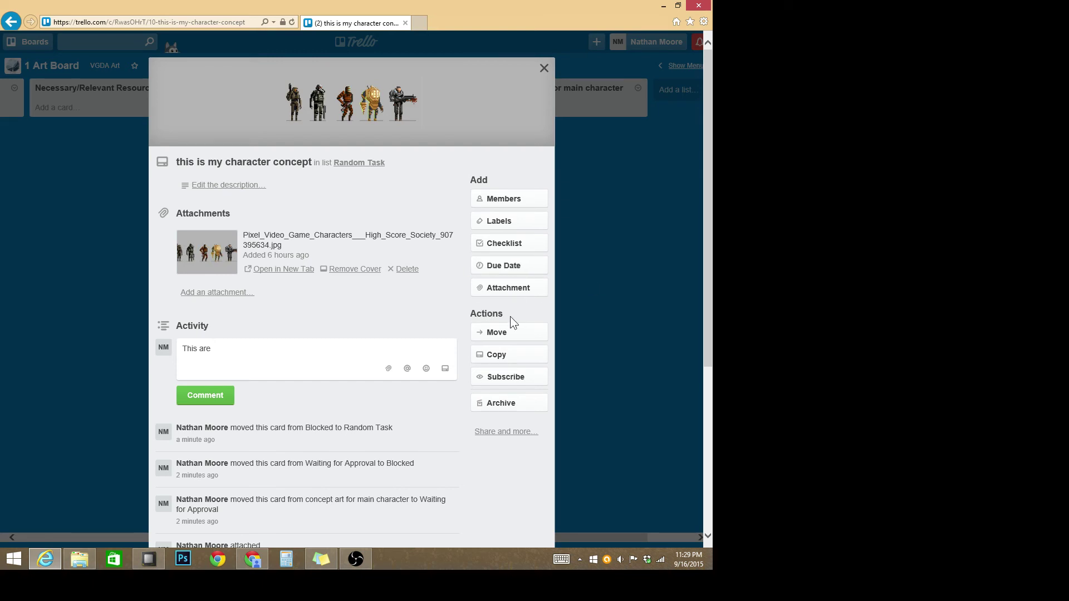
{"action": "left_click", "coordinate": [523, 288]}
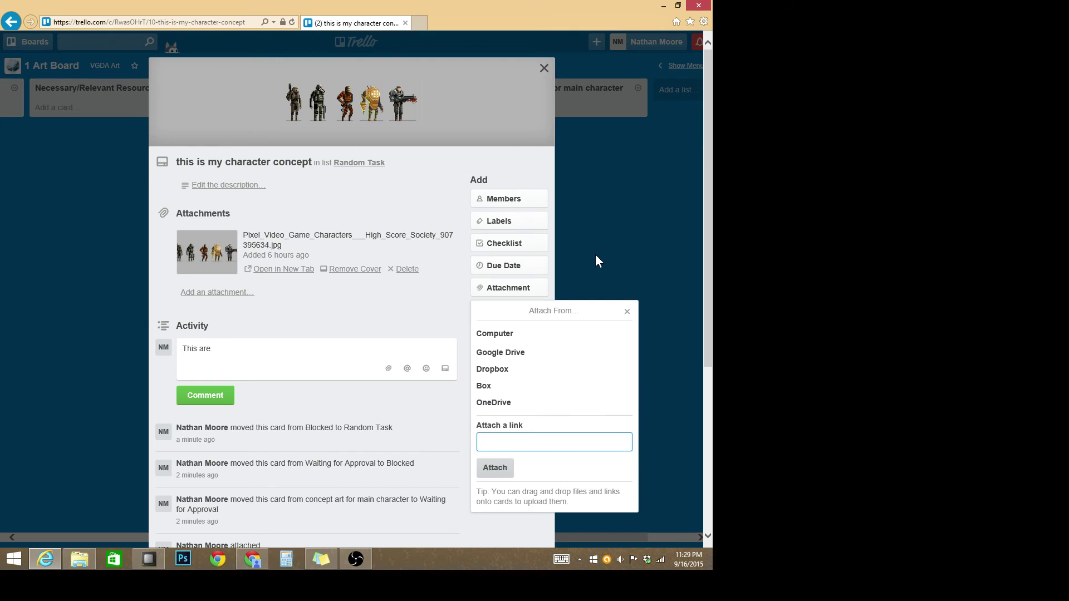
{"action": "left_click", "coordinate": [532, 294]}
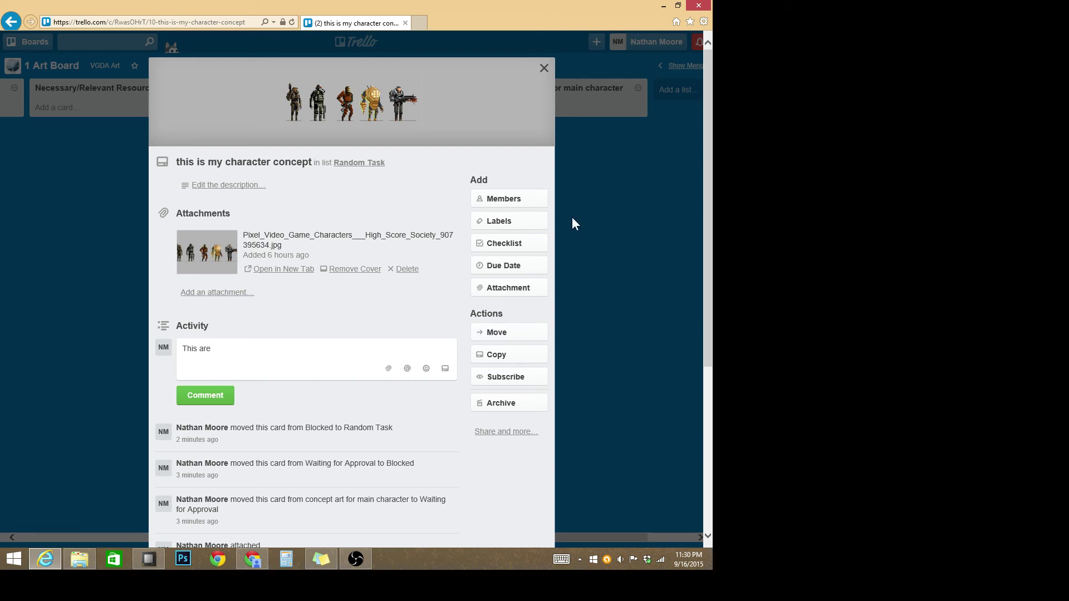
Step: Start a copy of the character concept card and select its full title
{"action": "left_click", "coordinate": [508, 362]}
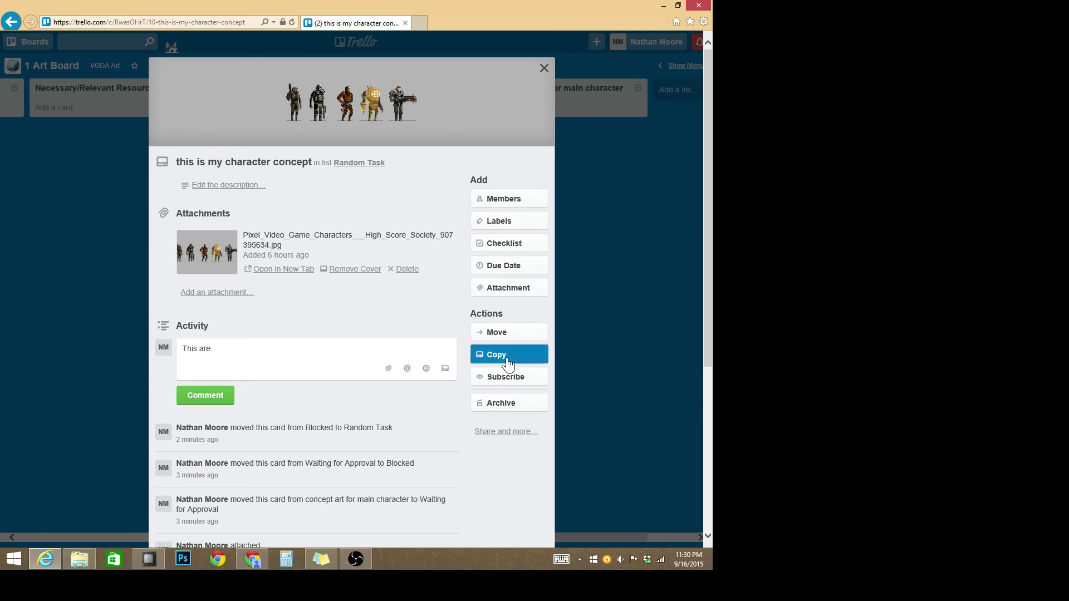
{"action": "scroll", "coordinate": [615, 264], "scroll_direction": "down", "scroll_amount": 3}
{"action": "scroll", "coordinate": [615, 264], "scroll_direction": "up", "scroll_amount": 1}
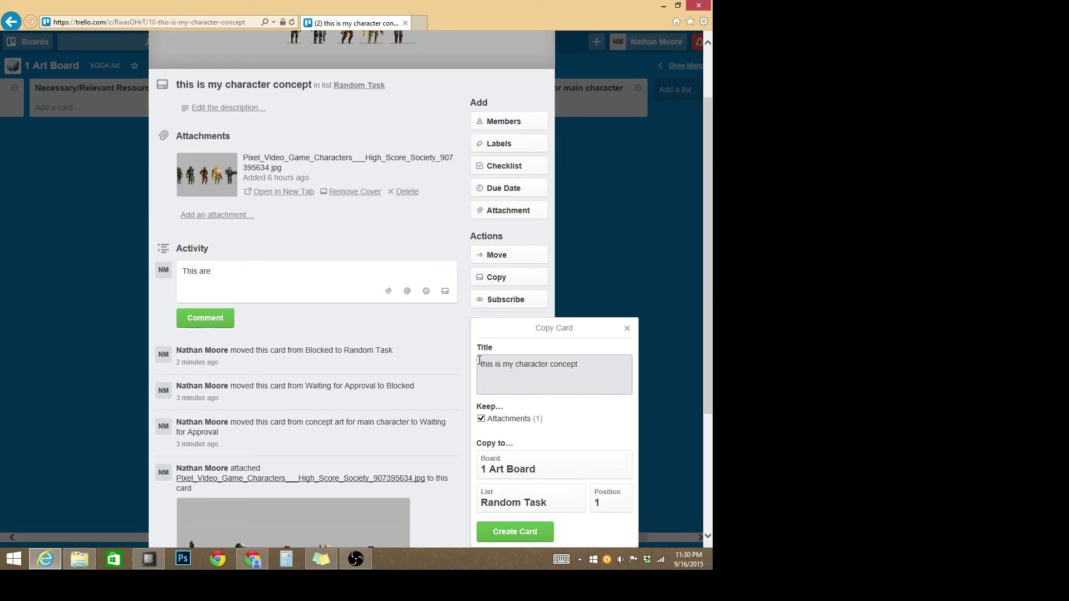
{"action": "left_click_drag", "start_coordinate": [586, 364], "coordinate": [414, 367]}
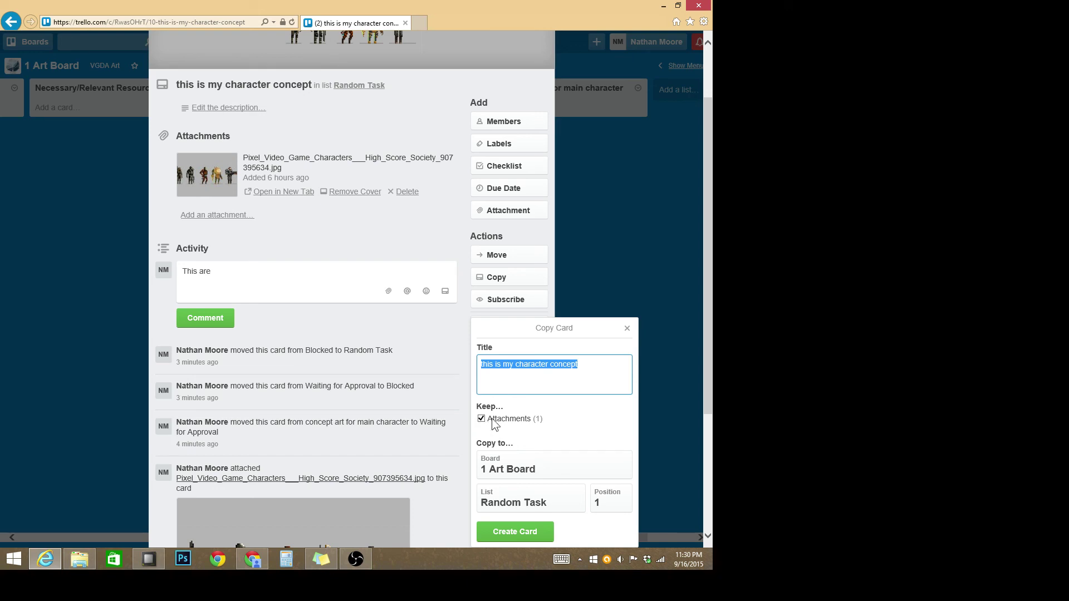
Step: Point the copy at the Example boards board and its done list
{"action": "left_click", "coordinate": [545, 469]}
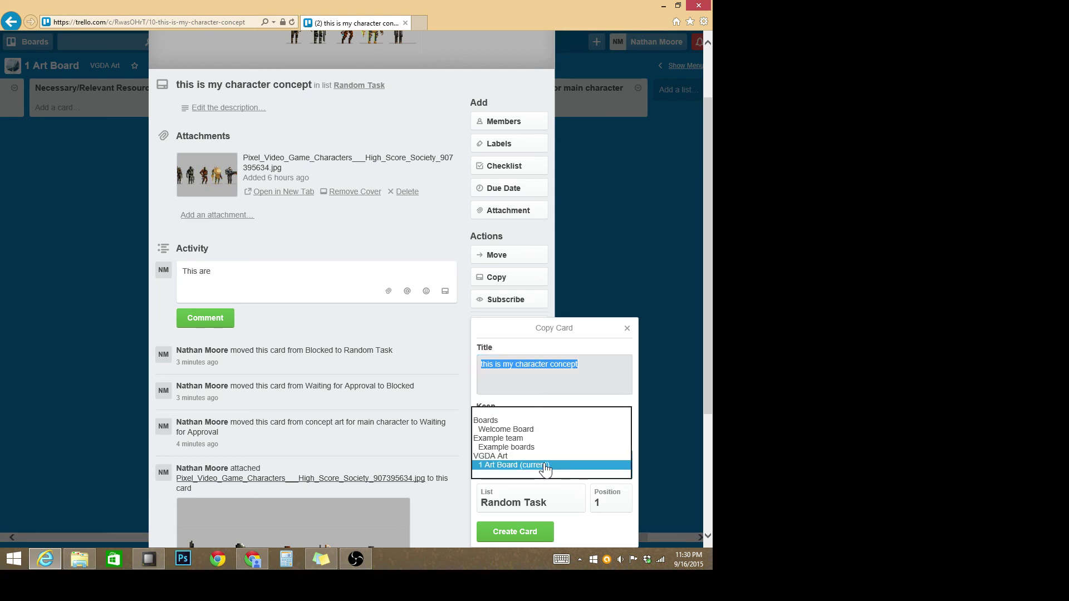
{"action": "left_click", "coordinate": [664, 436]}
{"action": "left_click", "coordinate": [502, 284]}
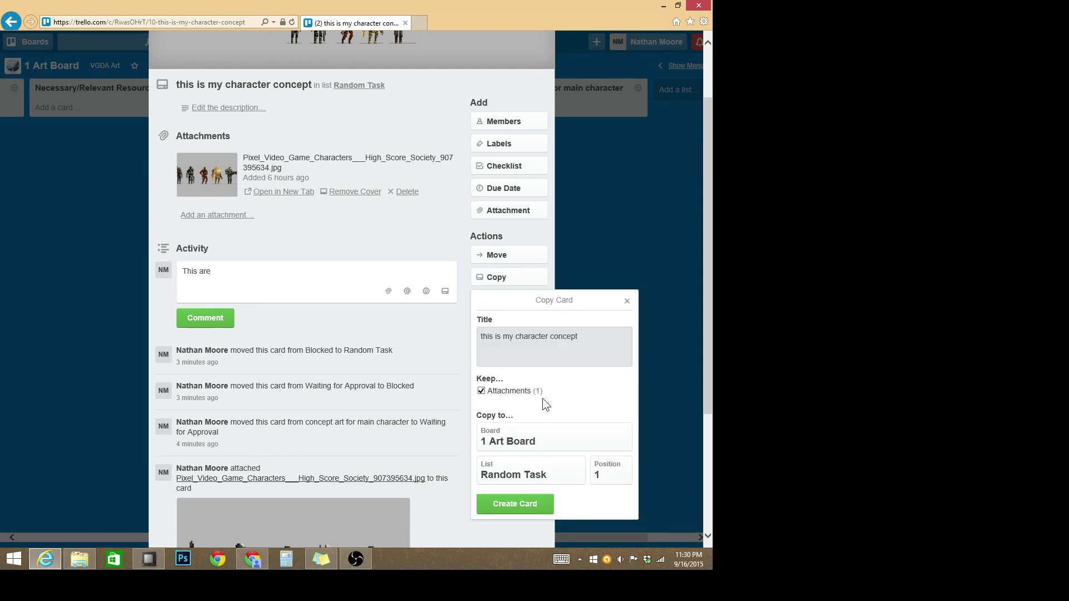
{"action": "left_click", "coordinate": [513, 436]}
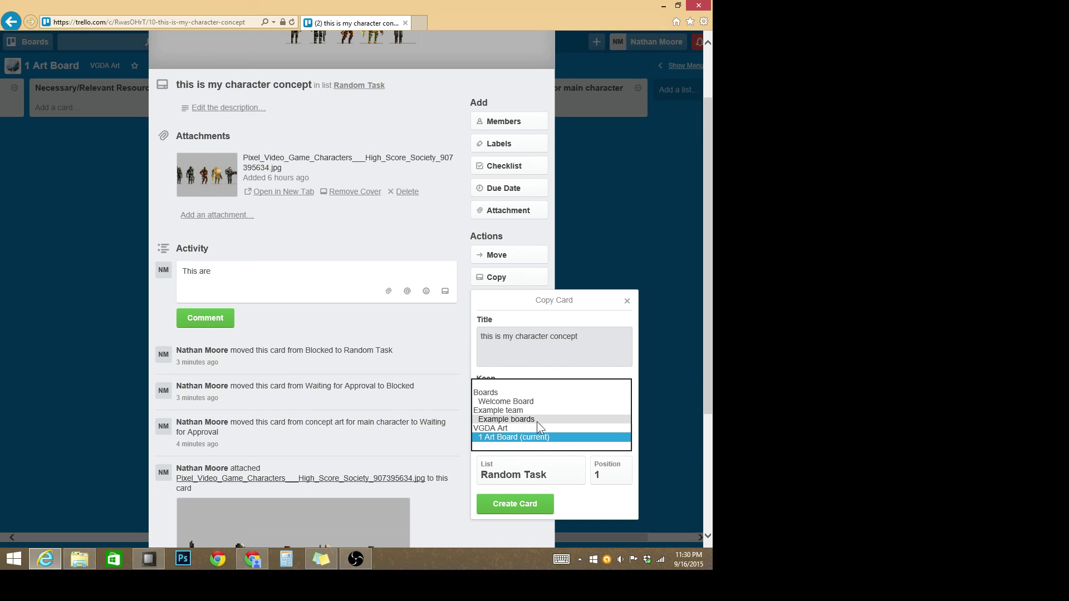
{"action": "left_click", "coordinate": [536, 422]}
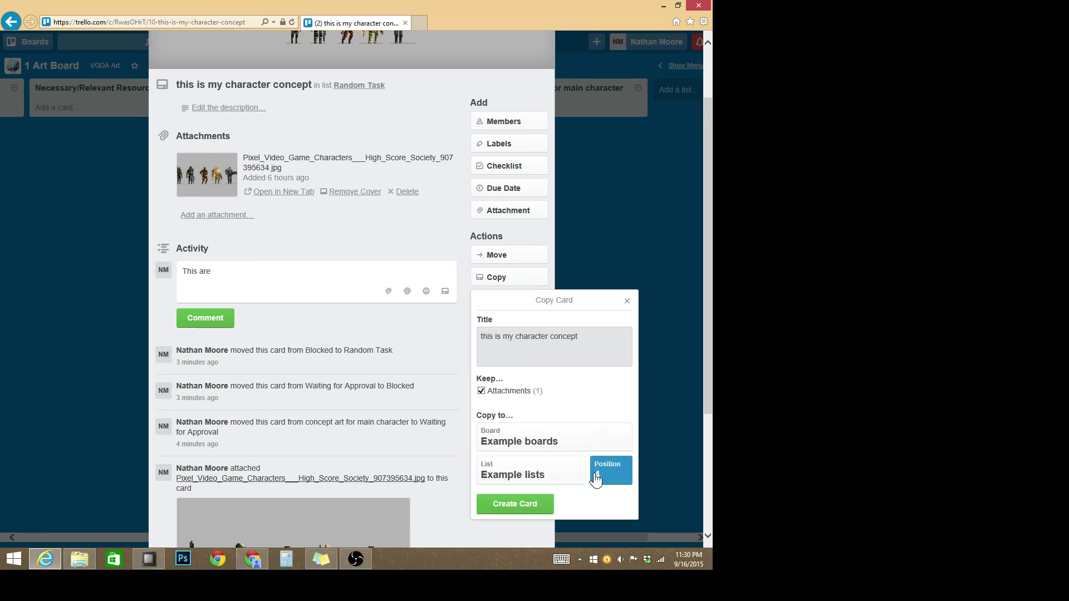
{"action": "left_click", "coordinate": [559, 482]}
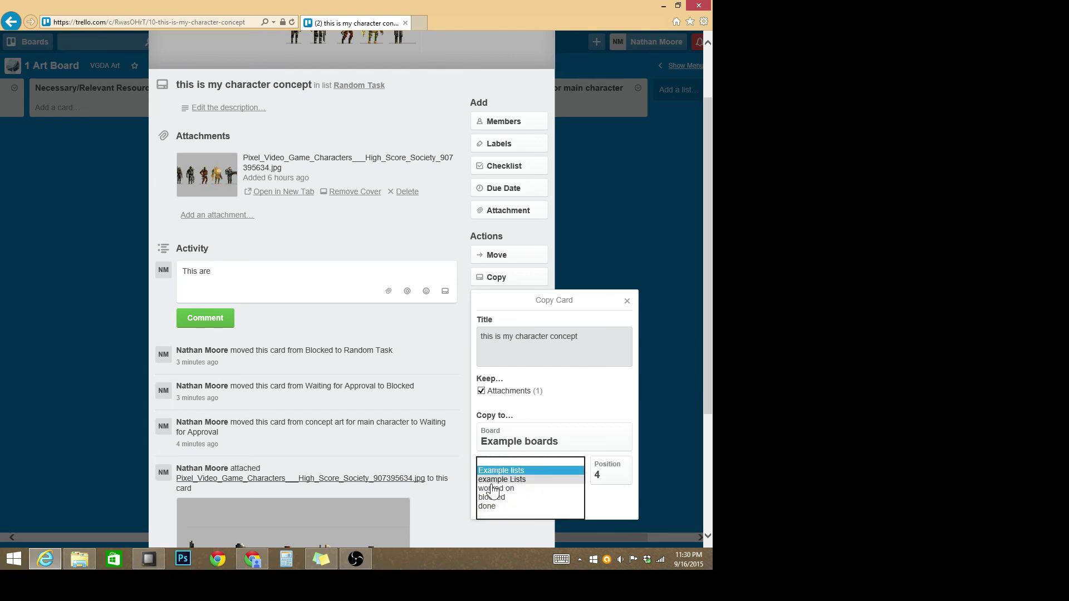
{"action": "left_click", "coordinate": [488, 506]}
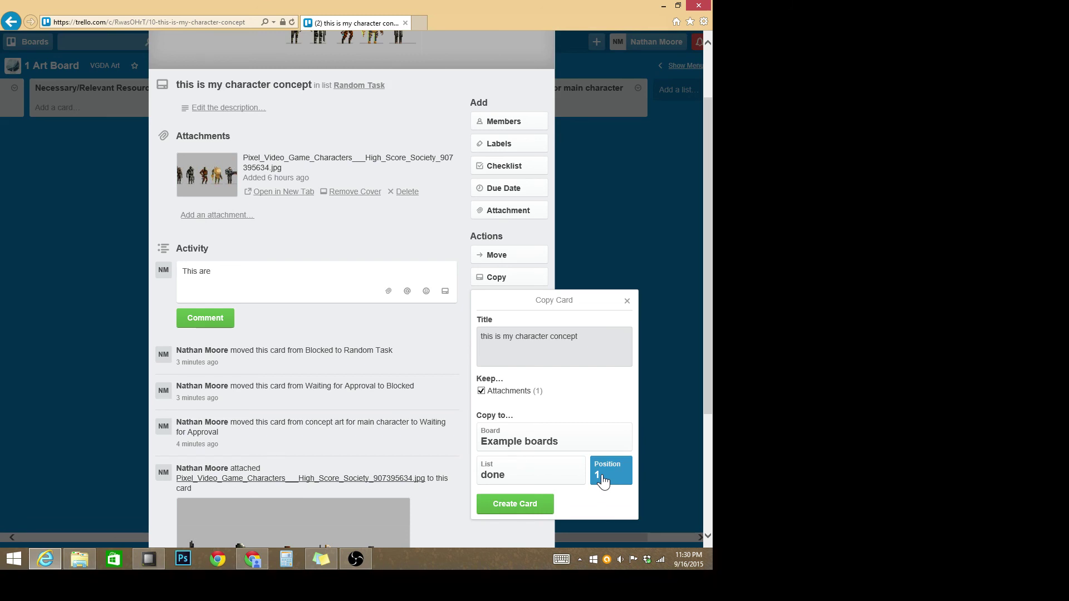
{"action": "left_click", "coordinate": [602, 480]}
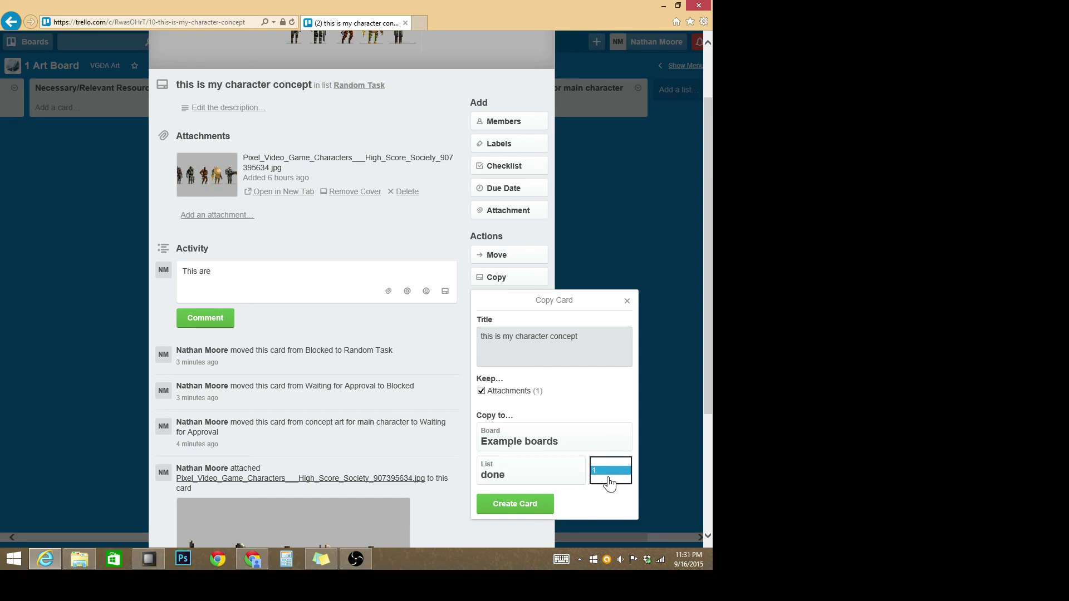
Step: Switch the copy's destination list to Example lists and try positions 1 and 4
{"action": "left_click", "coordinate": [539, 474]}
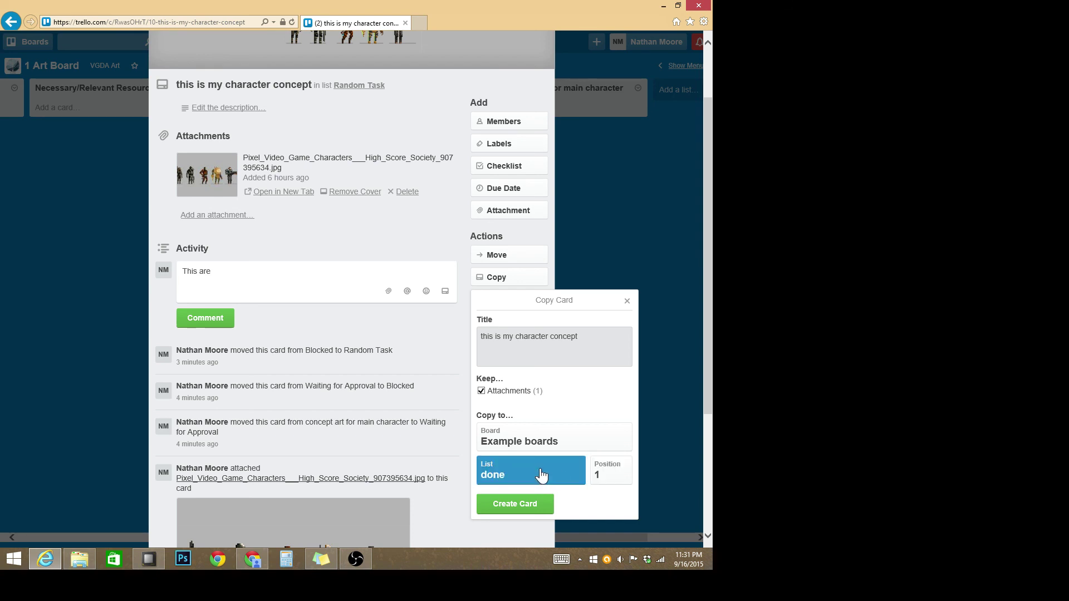
{"action": "left_click", "coordinate": [542, 473]}
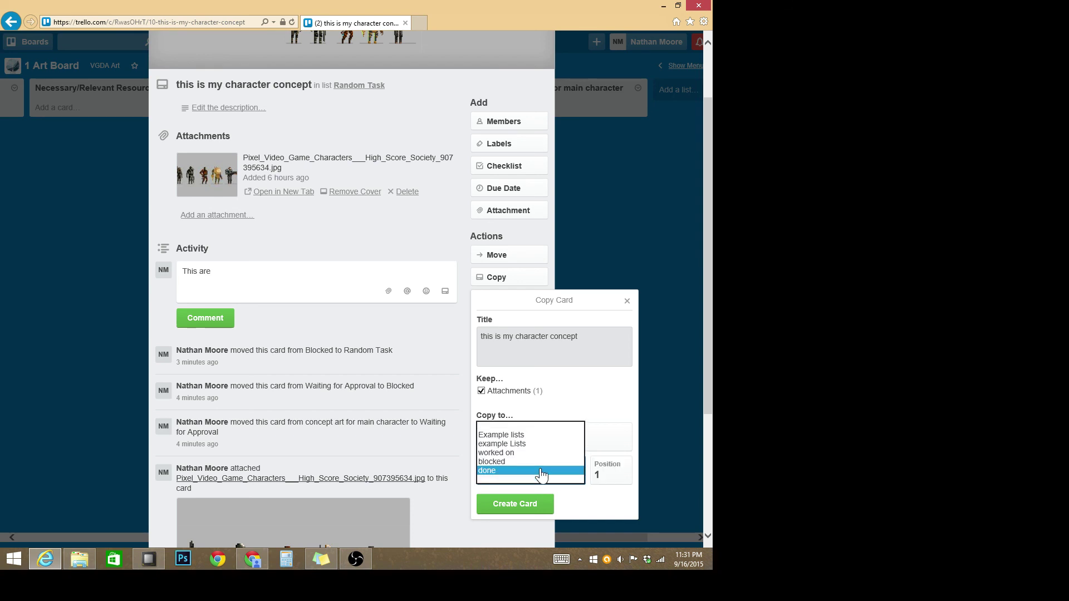
{"action": "left_click", "coordinate": [504, 435]}
{"action": "left_click", "coordinate": [615, 479]}
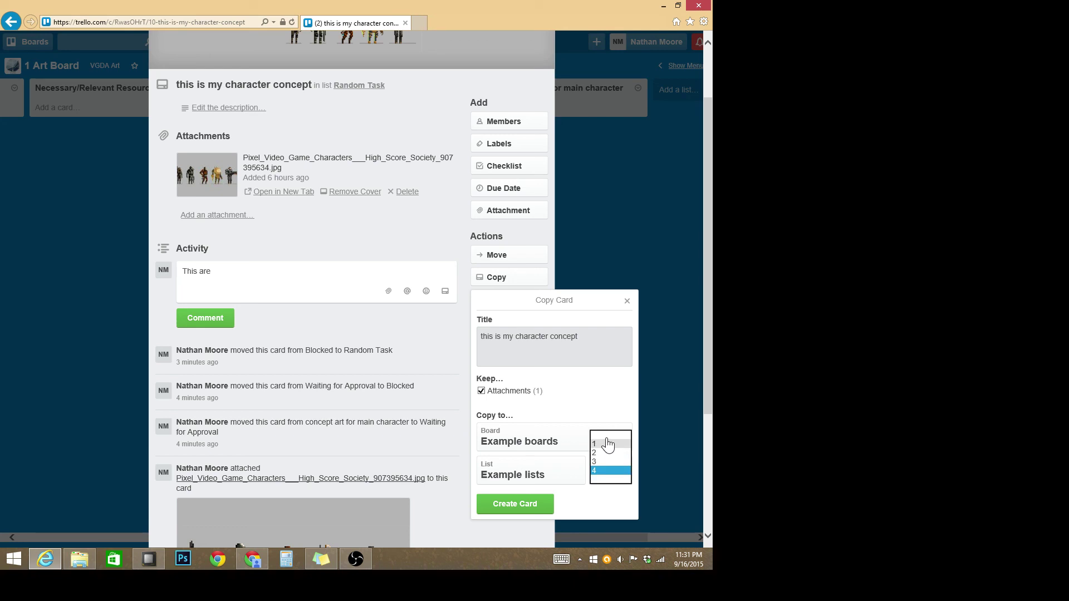
{"action": "left_click", "coordinate": [609, 445]}
{"action": "left_click", "coordinate": [614, 483]}
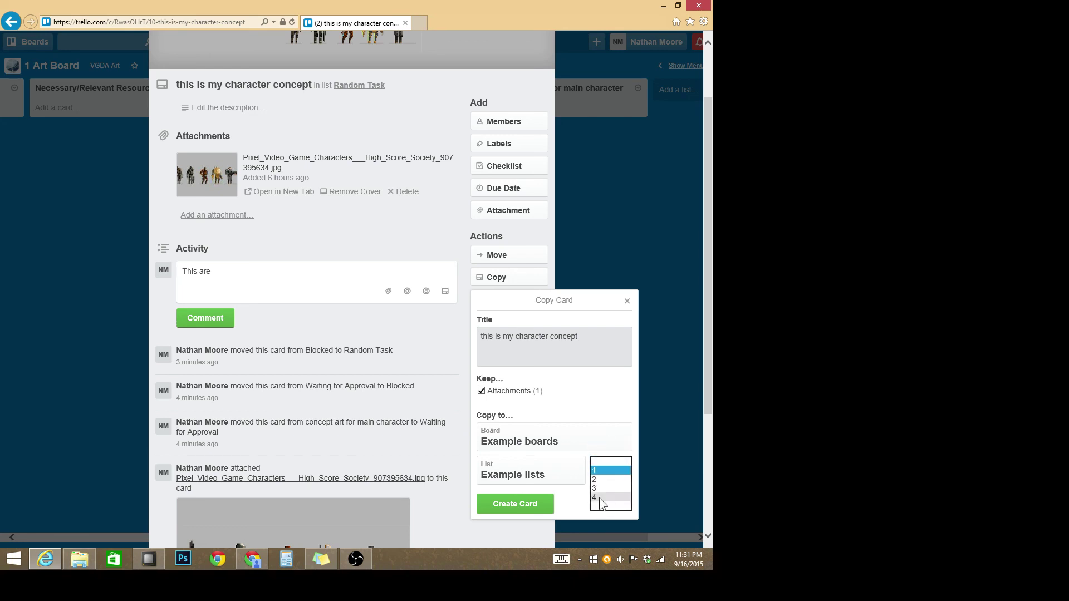
{"action": "left_click", "coordinate": [599, 498]}
Step: Settle on Example lists at position 3 and create the copy
{"action": "left_click", "coordinate": [537, 478]}
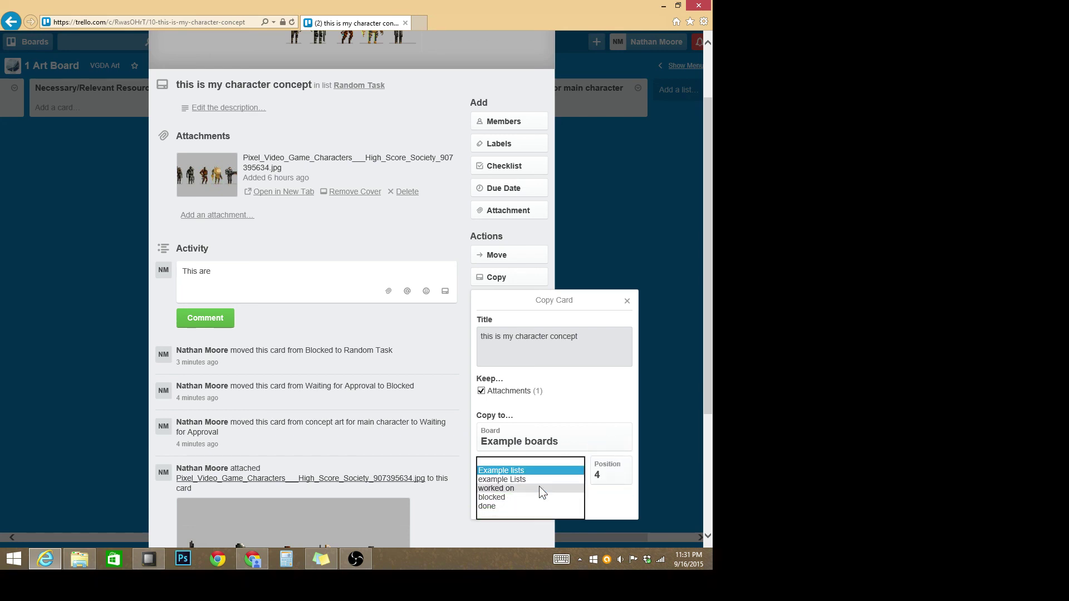
{"action": "left_click", "coordinate": [511, 507]}
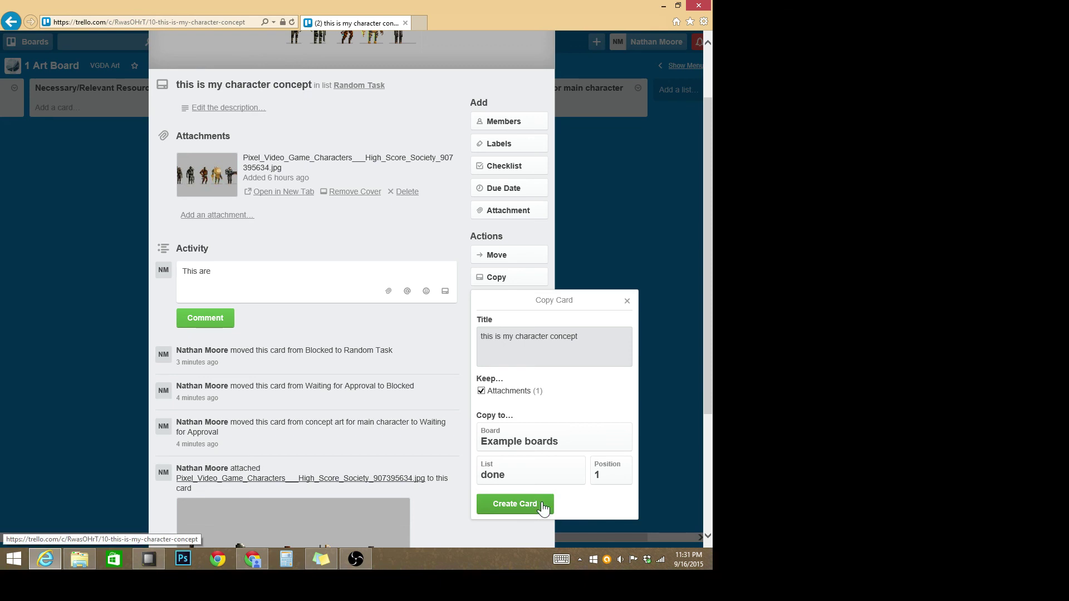
{"action": "left_click", "coordinate": [535, 480]}
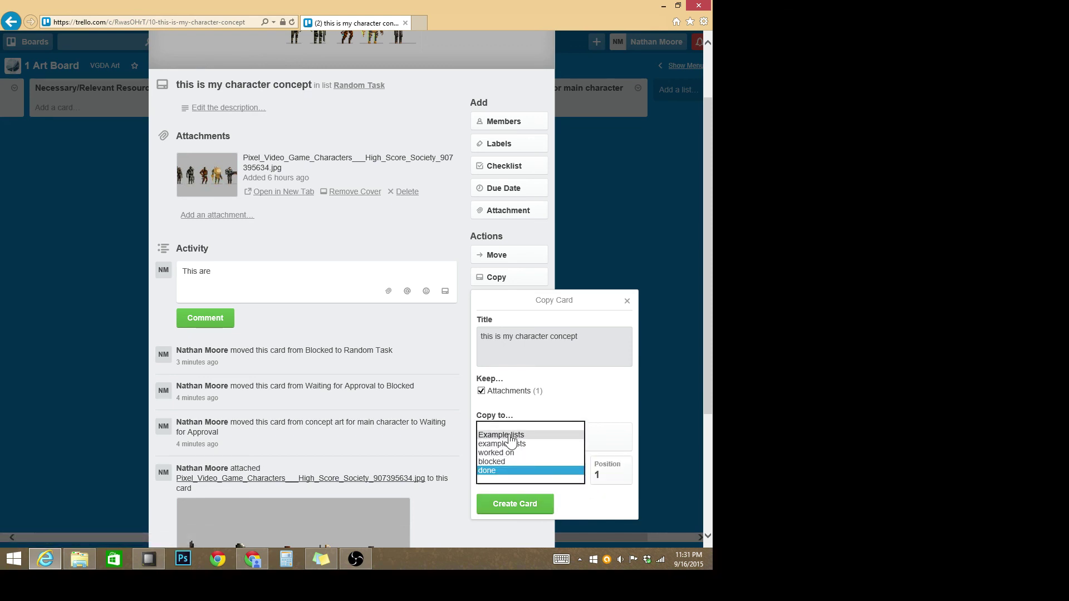
{"action": "left_click", "coordinate": [511, 440]}
{"action": "left_click", "coordinate": [593, 477]}
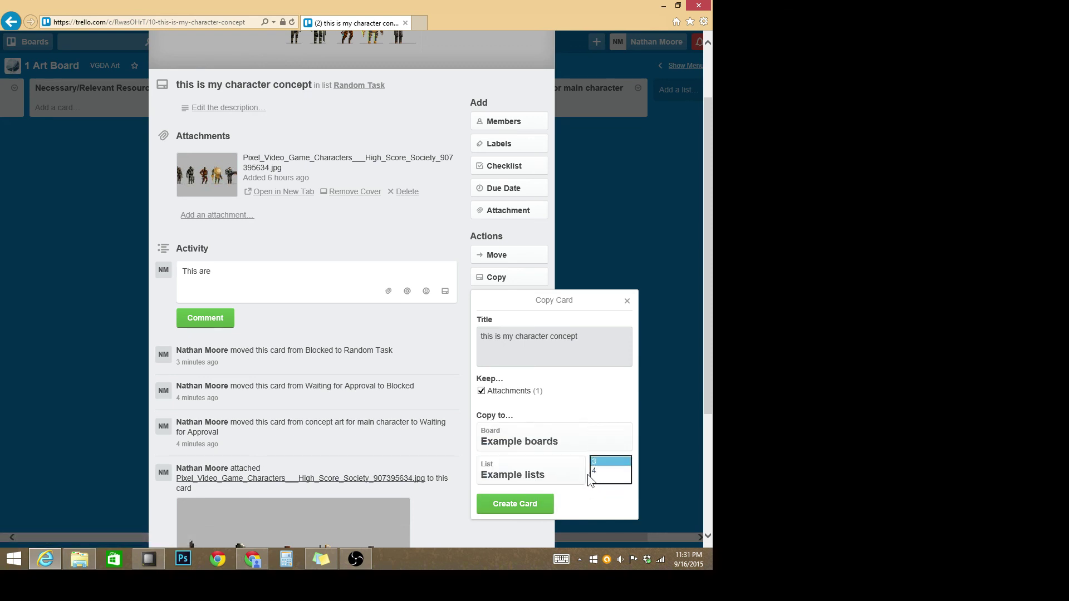
{"action": "left_click", "coordinate": [594, 462]}
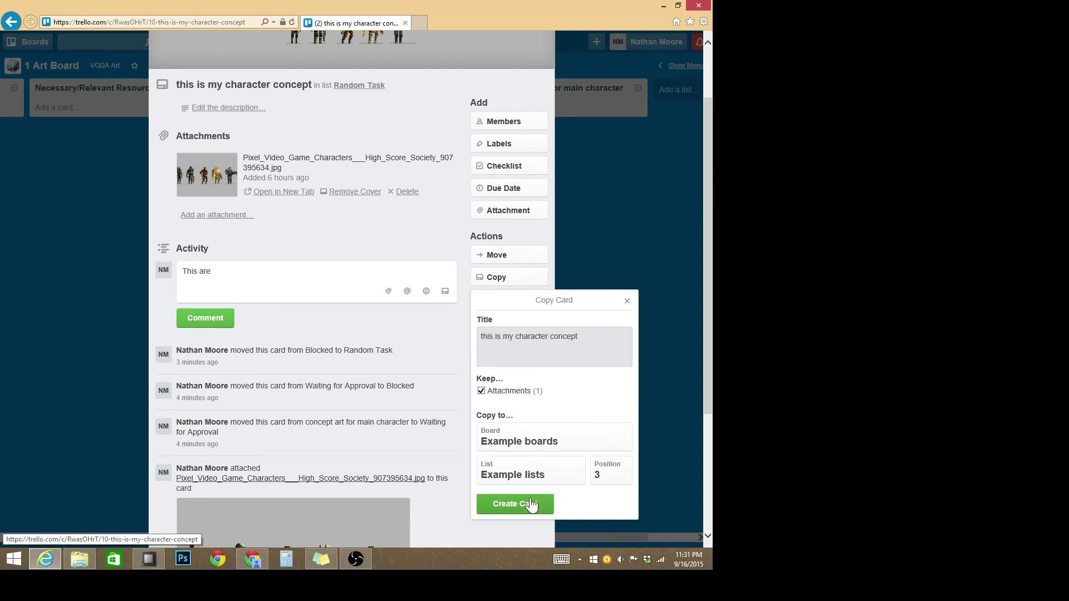
{"action": "left_click", "coordinate": [531, 504]}
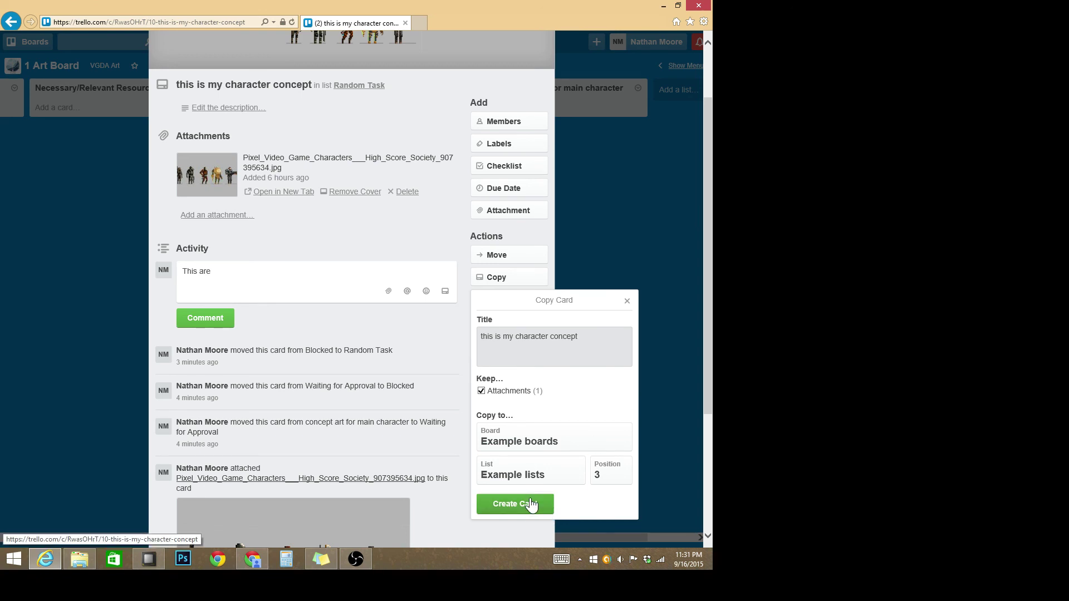
{"action": "scroll", "coordinate": [69, 285], "scroll_direction": "down", "scroll_amount": 1}
Step: Close the card and switch to the Example boards board to view Example lists
{"action": "left_click", "coordinate": [69, 286]}
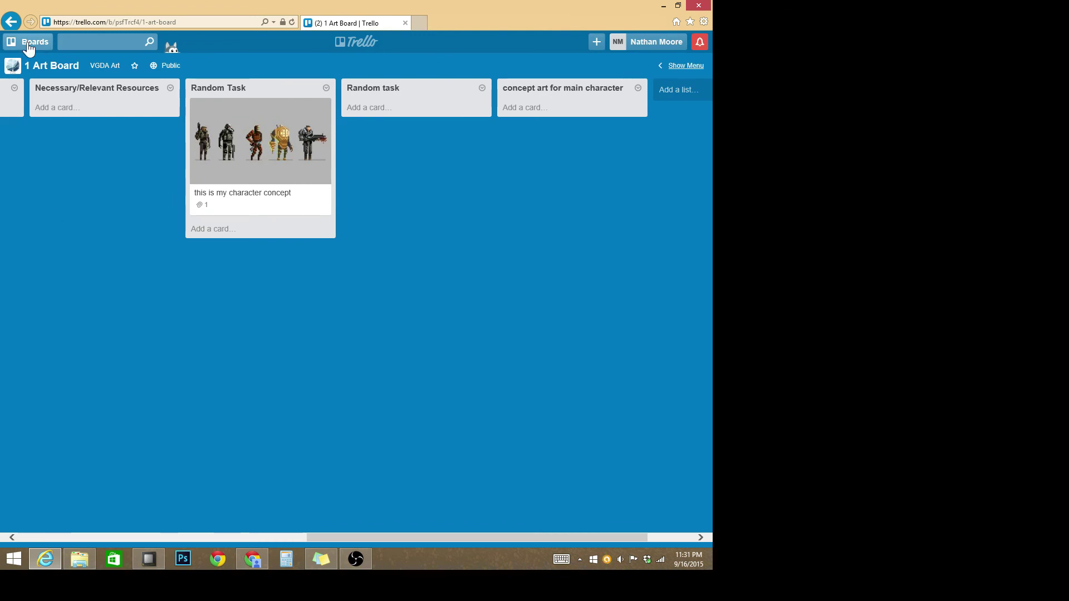
{"action": "left_click", "coordinate": [29, 48]}
{"action": "left_click", "coordinate": [100, 142]}
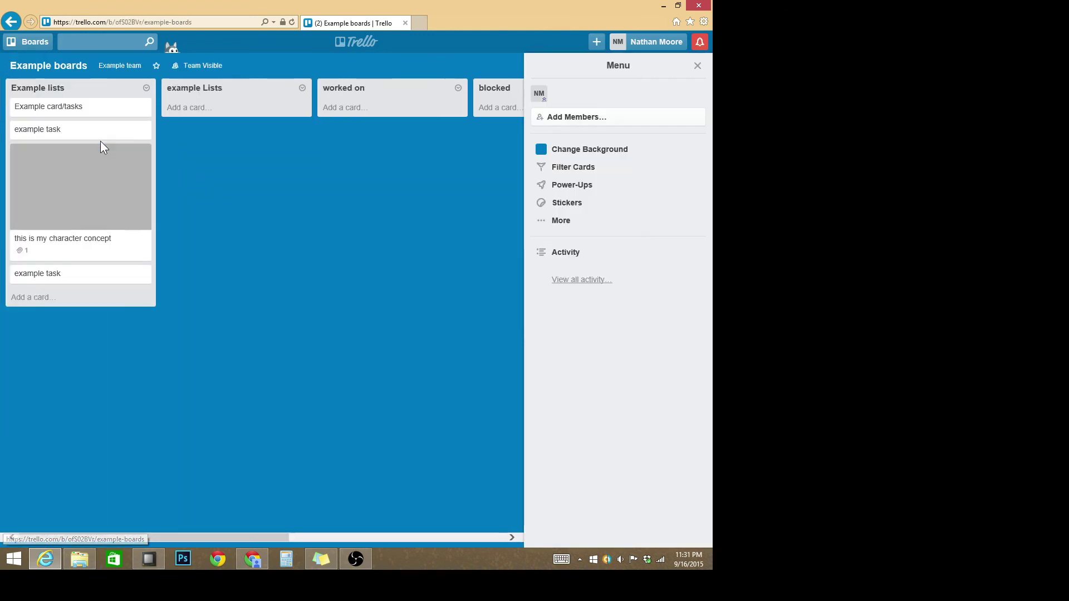
{"action": "left_click", "coordinate": [33, 42]}
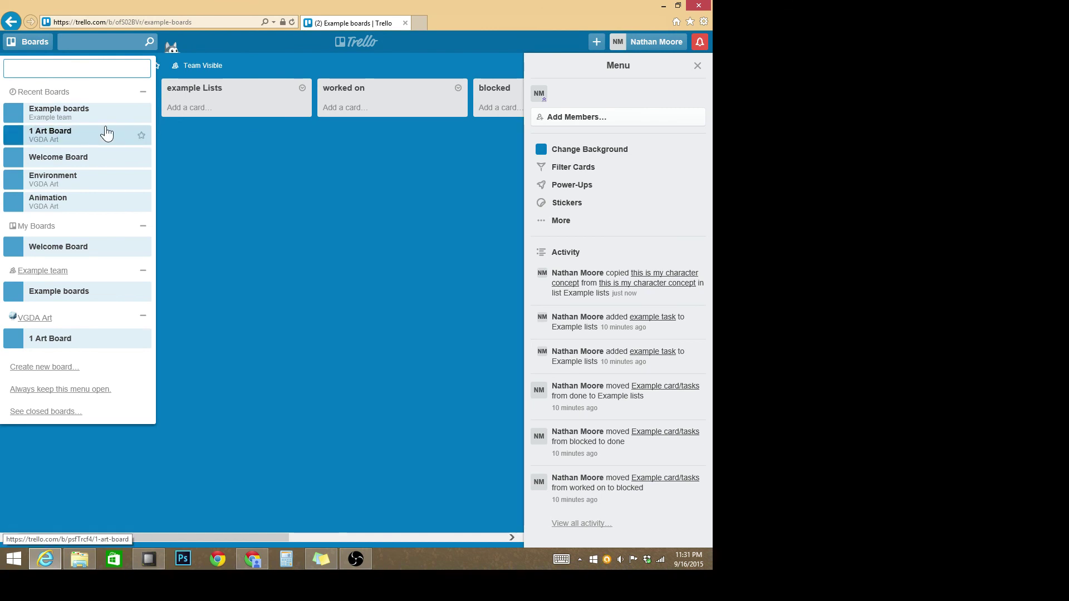
{"action": "left_click", "coordinate": [223, 183]}
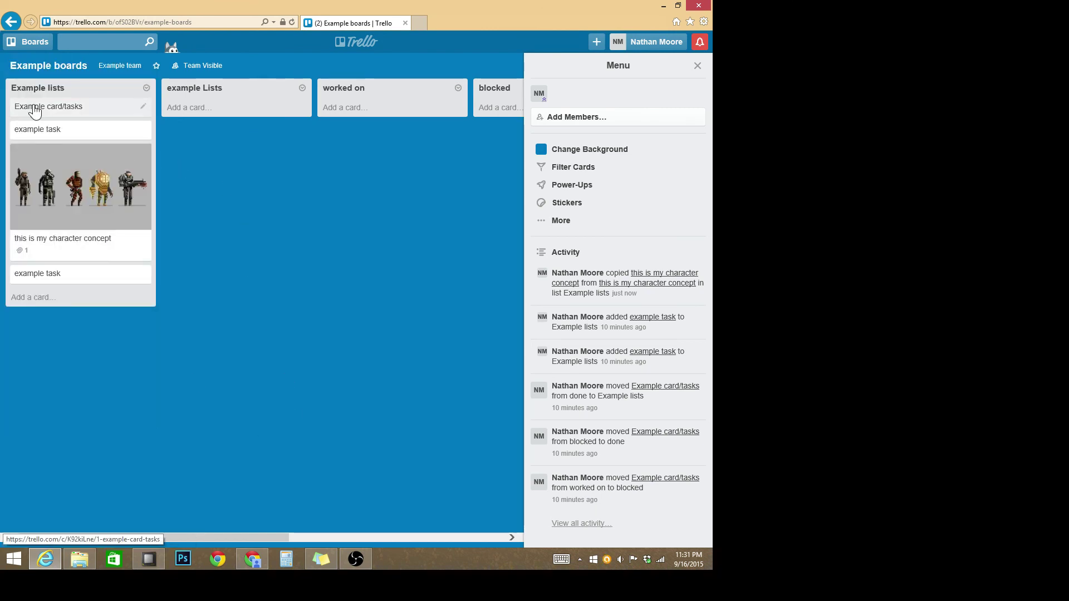
Step: Open the copied card, follow its link to the original on 1 Art Board, and close it
{"action": "left_click", "coordinate": [59, 176]}
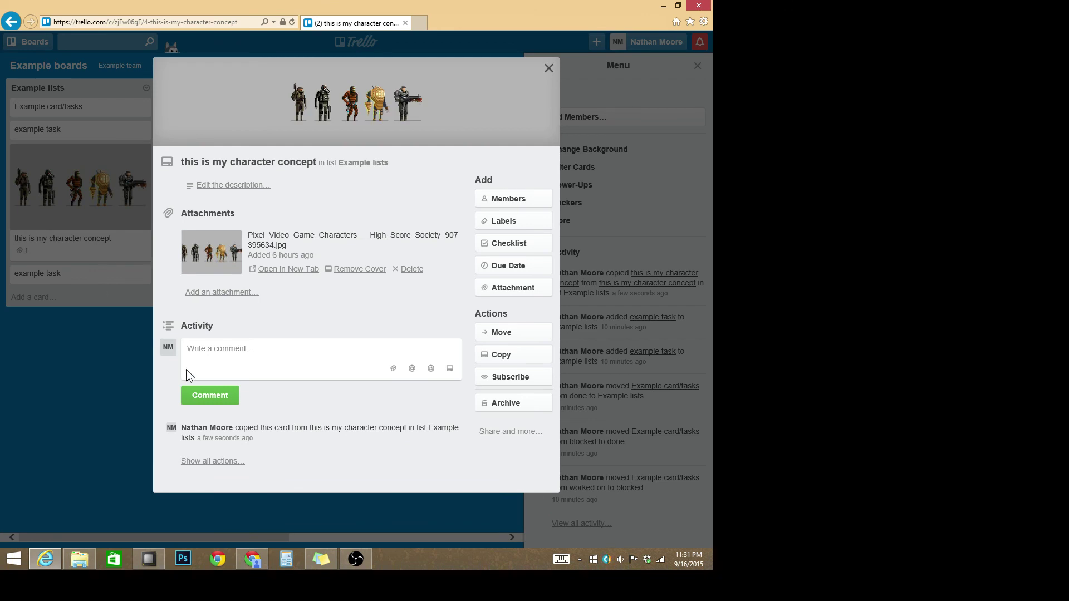
{"action": "left_click", "coordinate": [372, 429]}
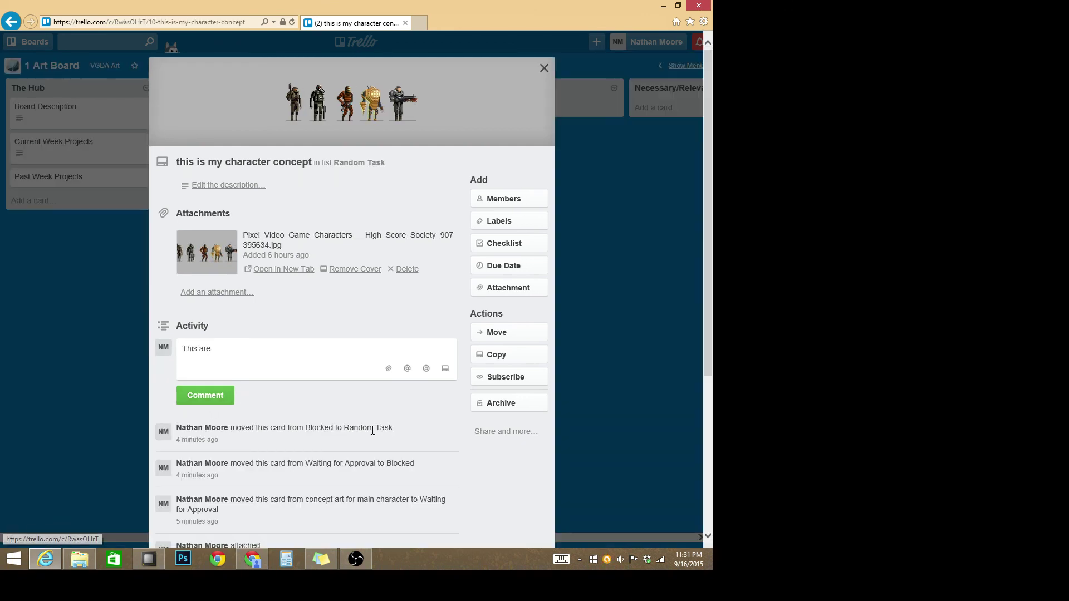
{"action": "left_click", "coordinate": [99, 395]}
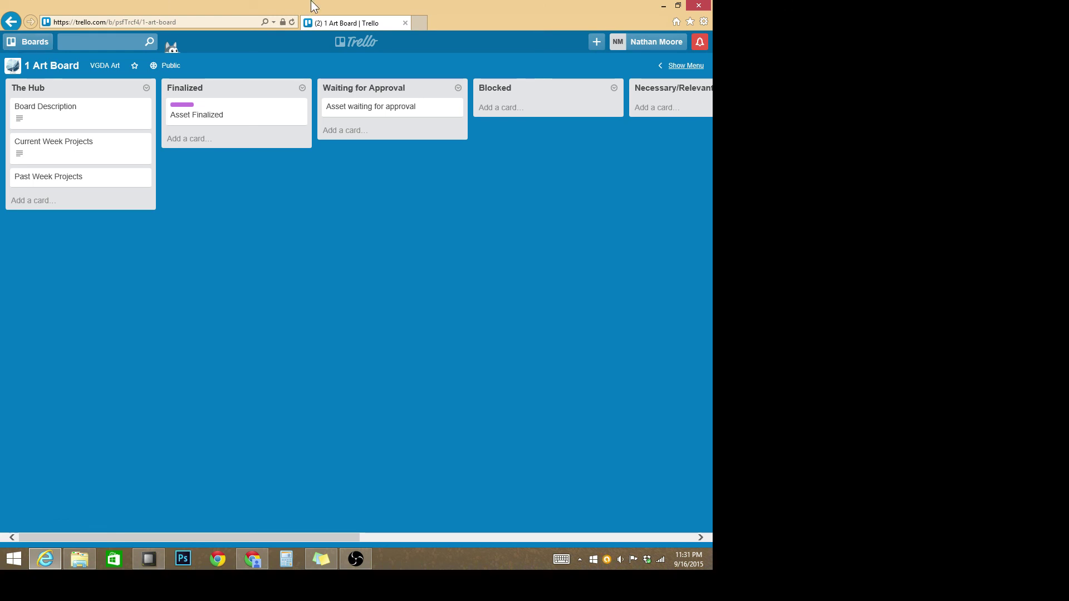
Step: Replace the browser's web address with the team's contact Gmail address
{"action": "left_click", "coordinate": [199, 19]}
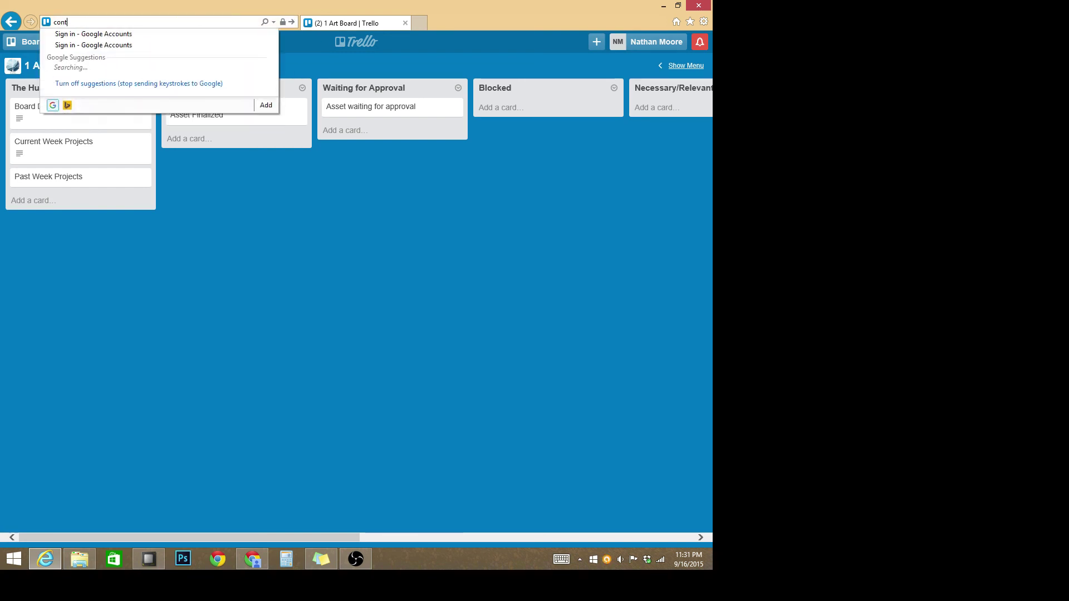
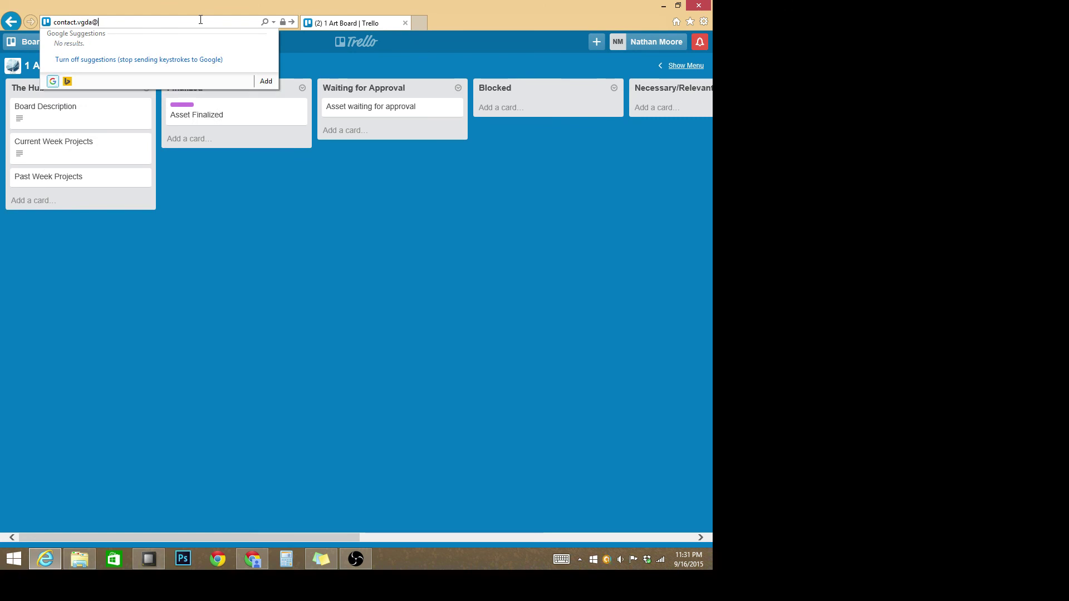